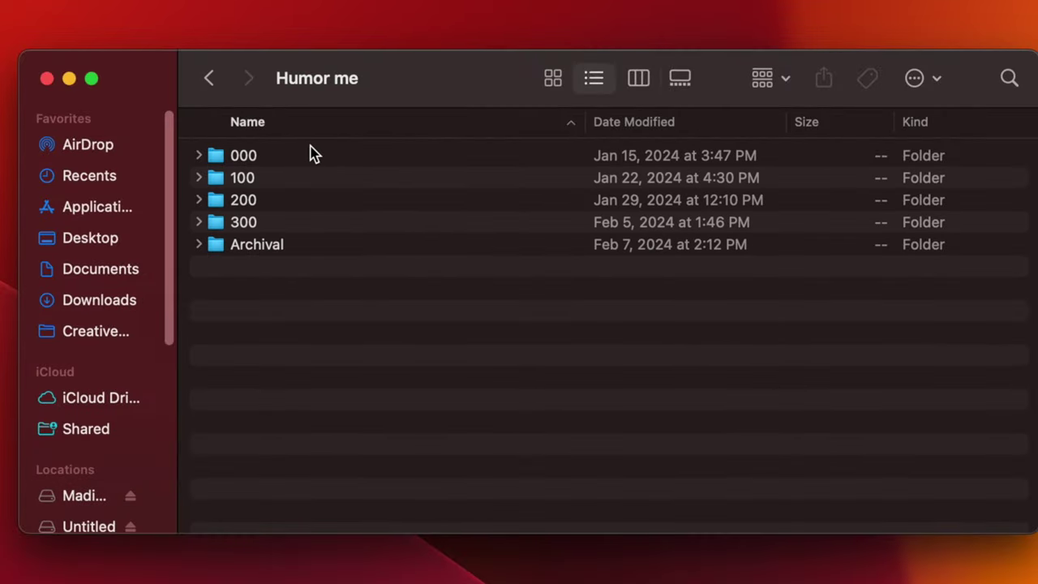
- Add a new folder named 400 in the Humor me folder in Finder
{"action": "right_click", "coordinate": [292, 369]}
{"action": "left_click", "coordinate": [375, 378]}
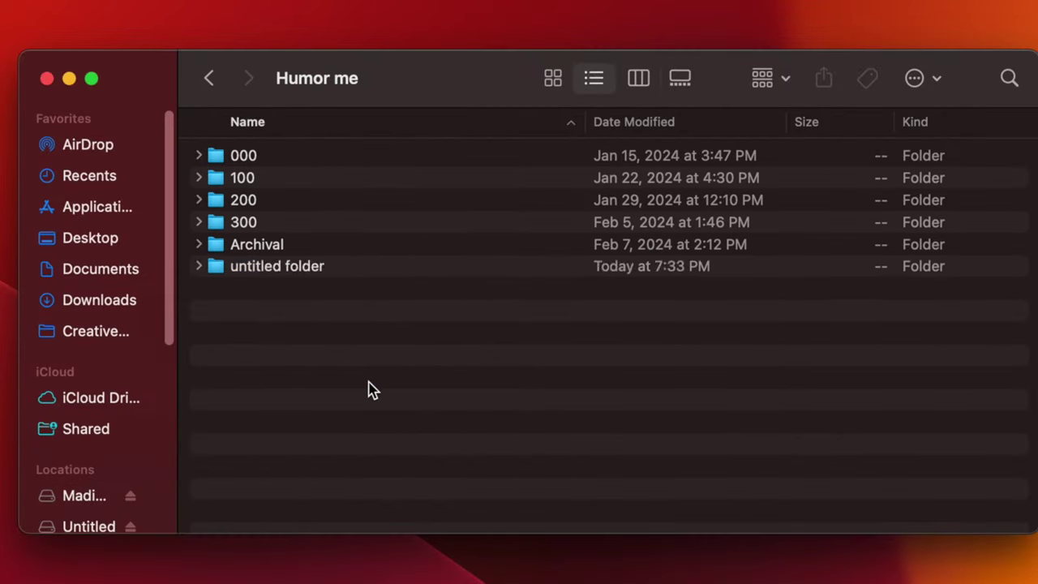
{"action": "type", "text": "400"}
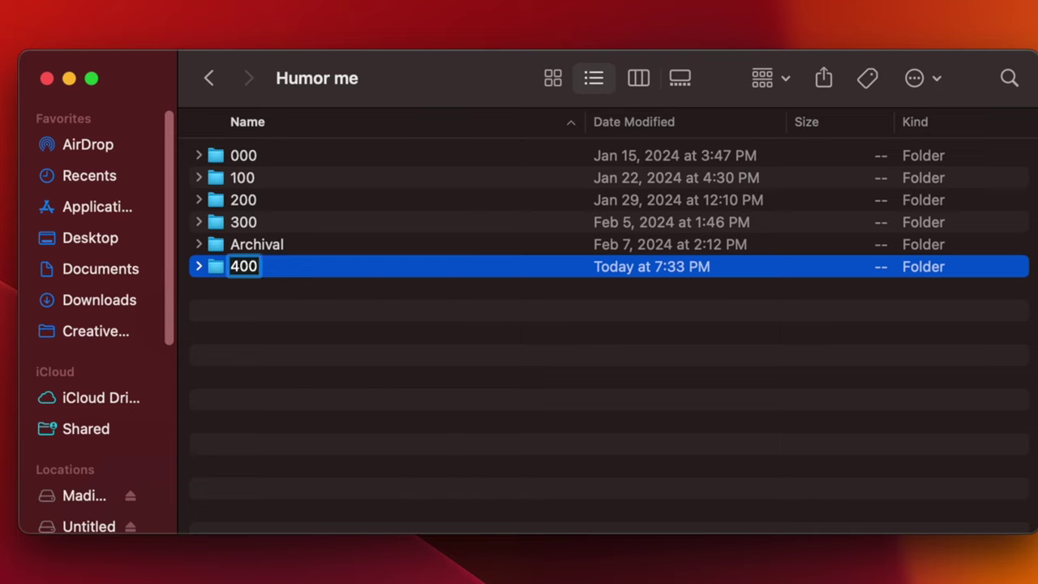
{"action": "key", "text": "Return"}
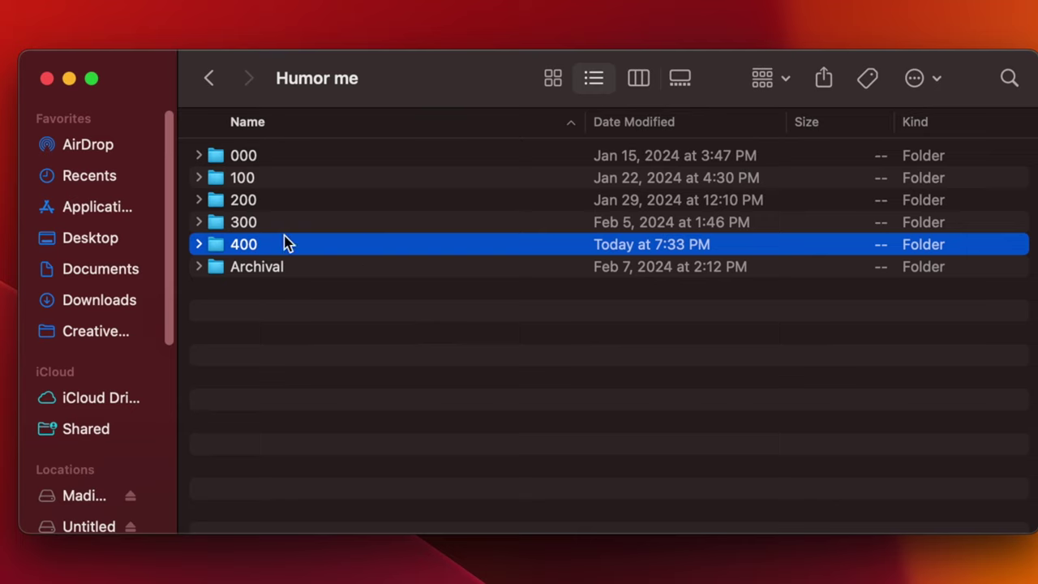
- Inside the 400 folder, create two subfolders named 401 and 402
{"action": "double_click", "coordinate": [241, 248]}
{"action": "right_click", "coordinate": [264, 227]}
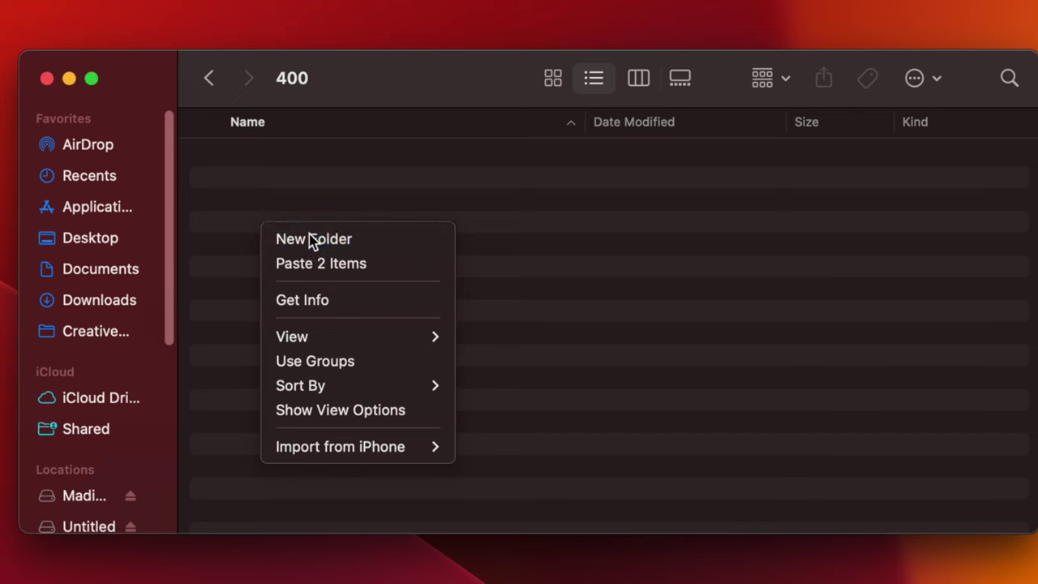
{"action": "left_click", "coordinate": [311, 238]}
{"action": "type", "text": "401"}
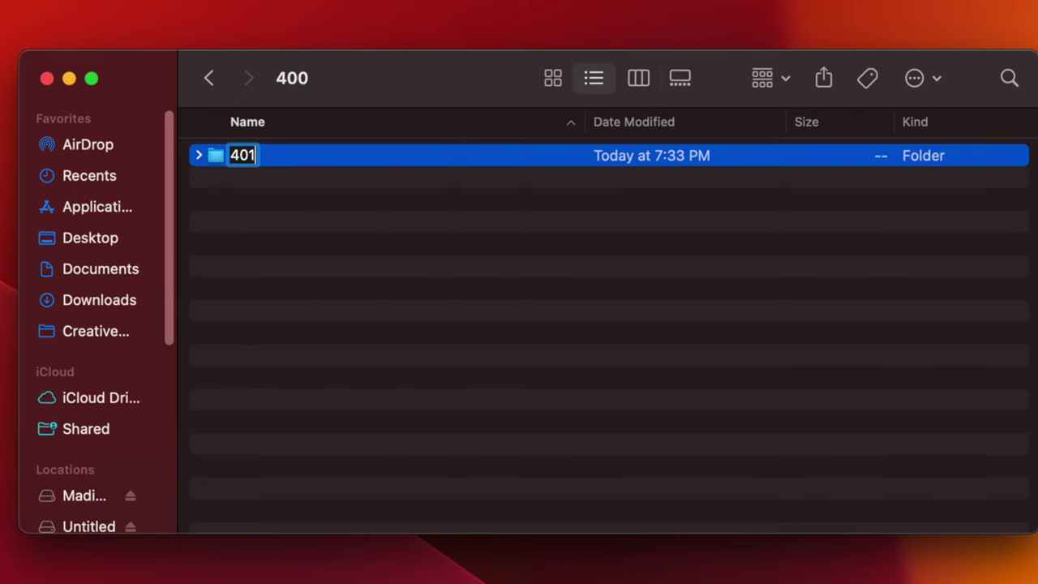
{"action": "key", "text": "Return"}
{"action": "right_click", "coordinate": [319, 233]}
{"action": "left_click", "coordinate": [324, 243]}
{"action": "type", "text": "02"}
{"action": "key", "text": "BackSpace"}
{"action": "key", "text": "BackSpace"}
{"action": "type", "text": "402"}
{"action": "key", "text": "Return"}
- Inside 401, create folders named Footage and Audio
{"action": "double_click", "coordinate": [297, 159]}
{"action": "right_click", "coordinate": [313, 180]}
{"action": "left_click", "coordinate": [373, 197]}
{"action": "type", "text": "Footage"}
{"action": "key", "text": "Return"}
{"action": "right_click", "coordinate": [354, 235]}
{"action": "left_click", "coordinate": [389, 241]}
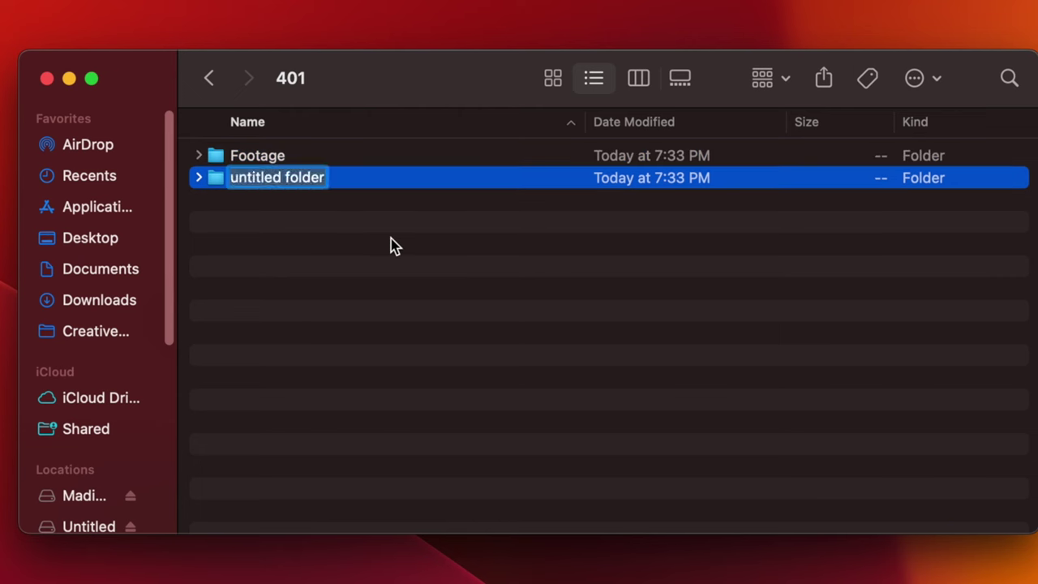
{"action": "type", "text": "Audio"}
{"action": "key", "text": "Return"}
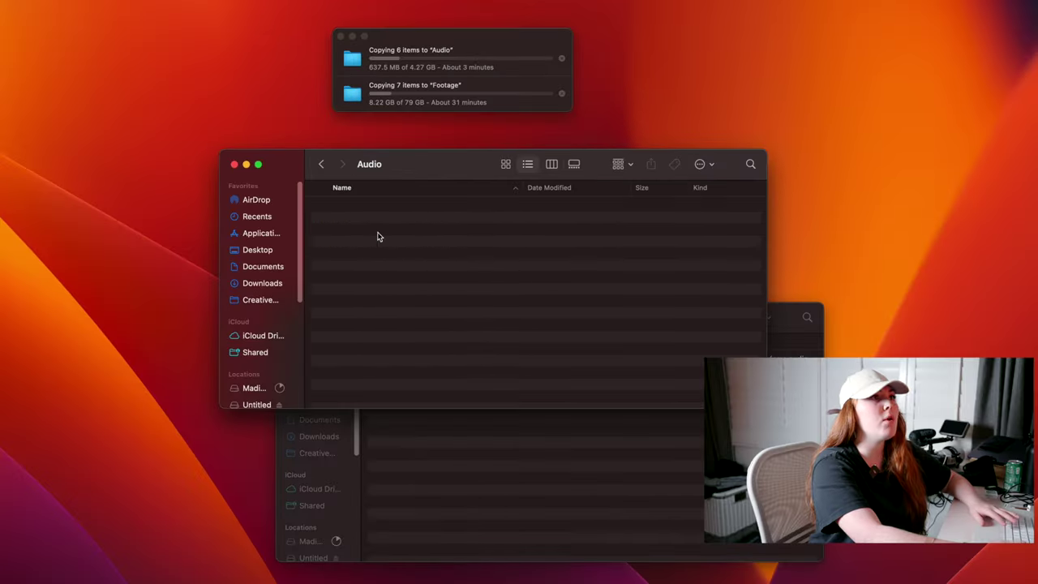
{"action": "right_click", "coordinate": [378, 236]}
- Paste the copied audio files into Audio, return to 401, and launch Avid Media Composer
{"action": "left_click", "coordinate": [425, 262]}
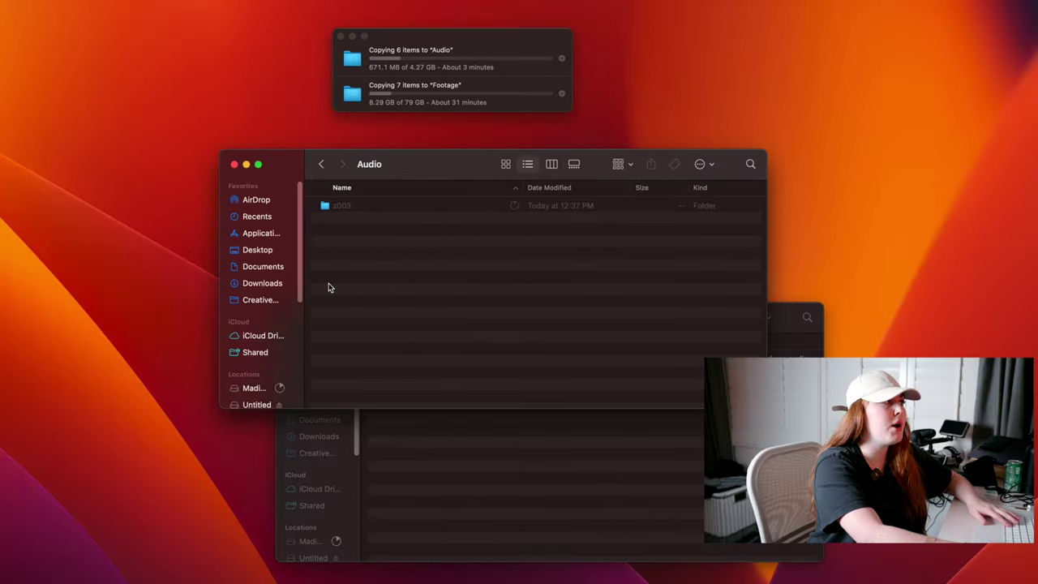
{"action": "left_click", "coordinate": [322, 165]}
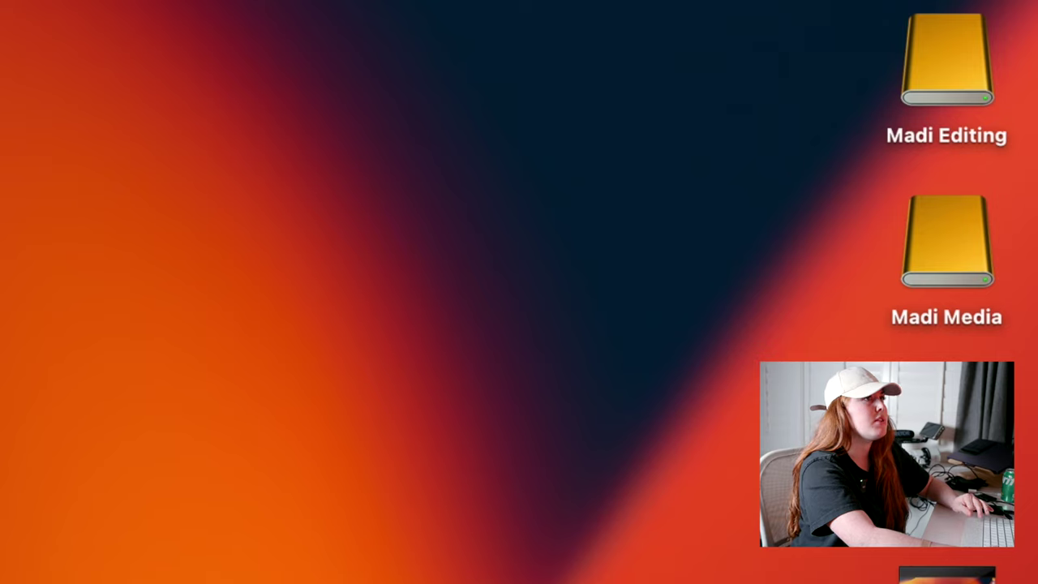
{"action": "left_click", "coordinate": [931, 231]}
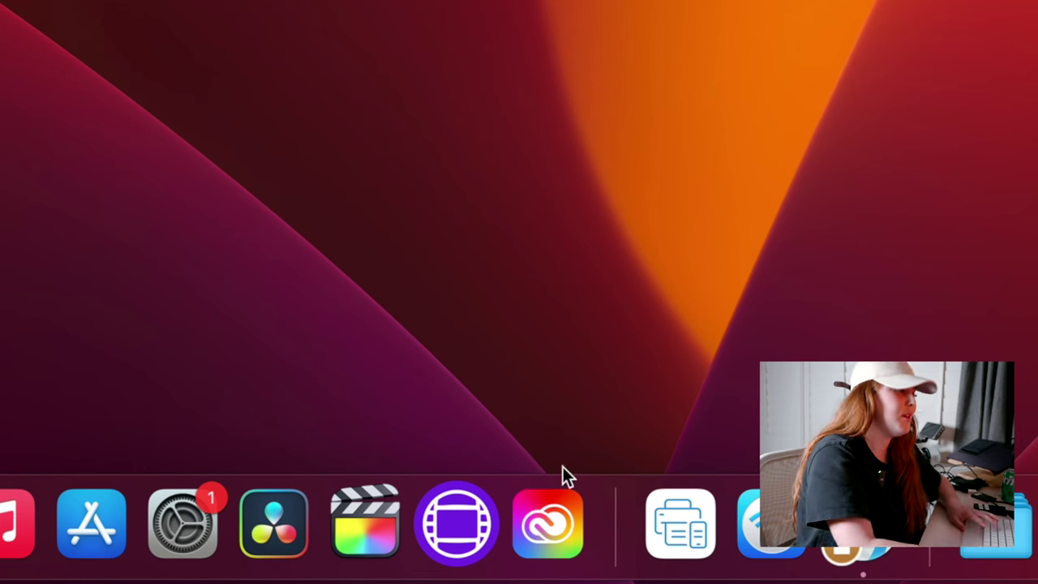
{"action": "left_click", "coordinate": [476, 560]}
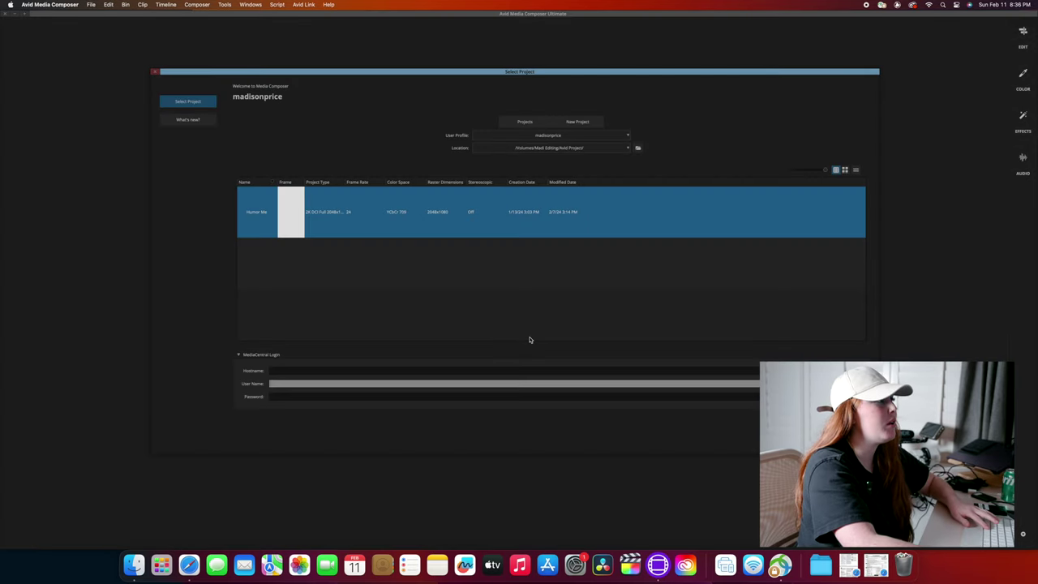
- Open the Humor Me project from Madi Editing > Avid Project
{"action": "left_click", "coordinate": [637, 148]}
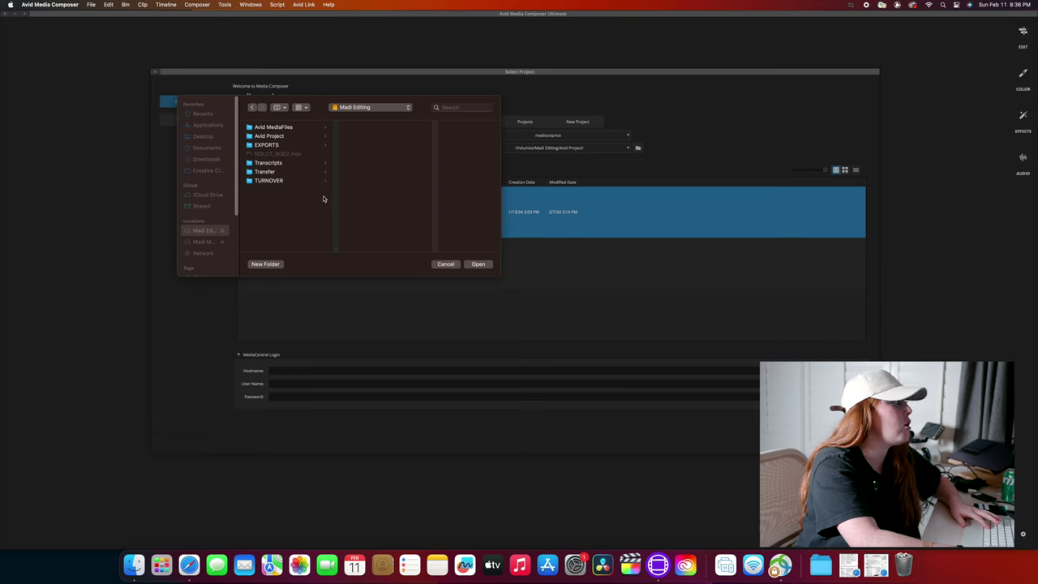
{"action": "left_click", "coordinate": [268, 136]}
{"action": "left_click", "coordinate": [341, 127]}
{"action": "left_click", "coordinate": [478, 265]}
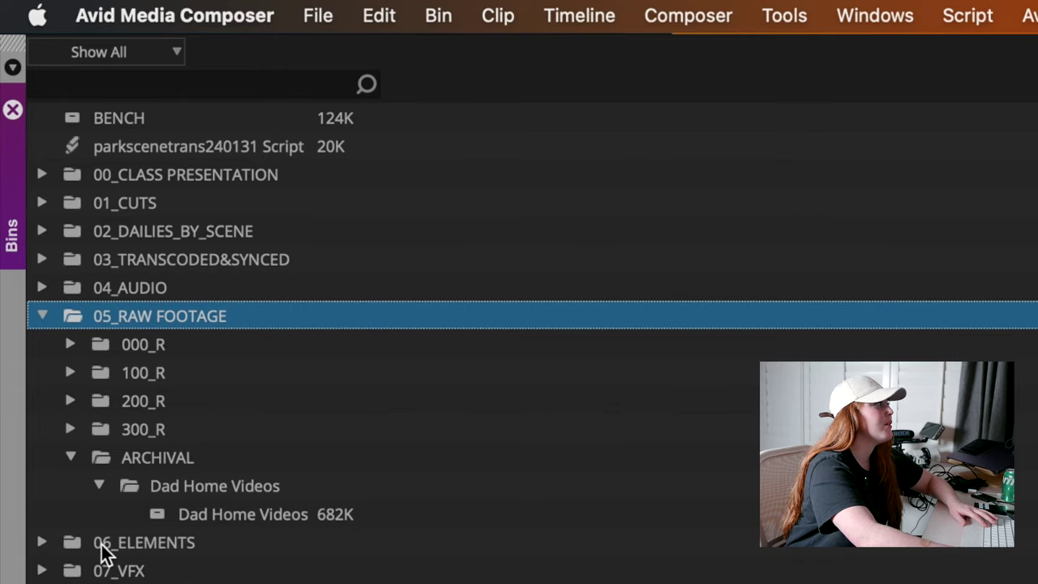
- Create a new folder named 400_R inside 05_RAW FOOTAGE
{"action": "left_click", "coordinate": [73, 458]}
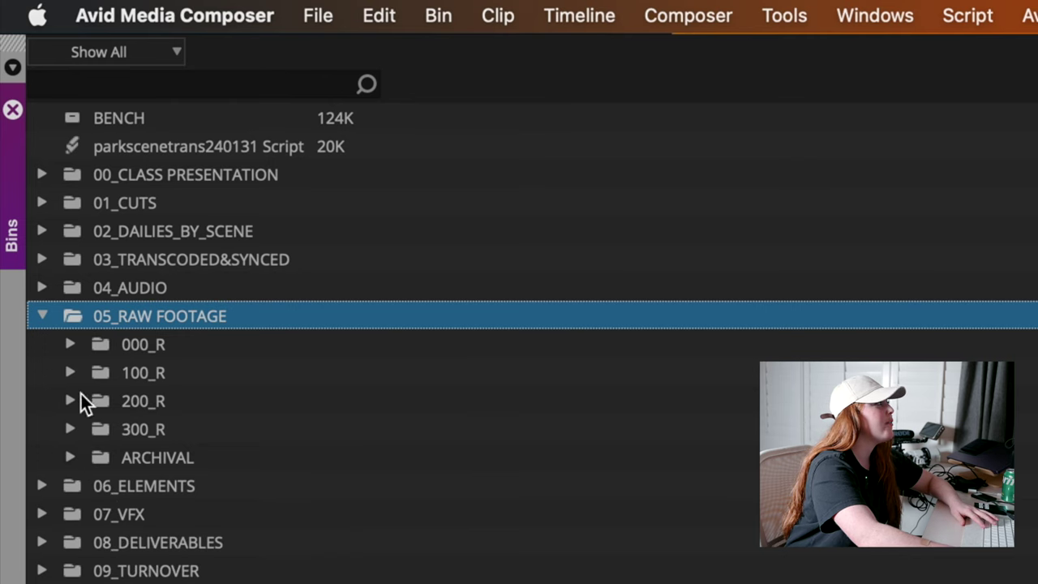
{"action": "left_click", "coordinate": [79, 313]}
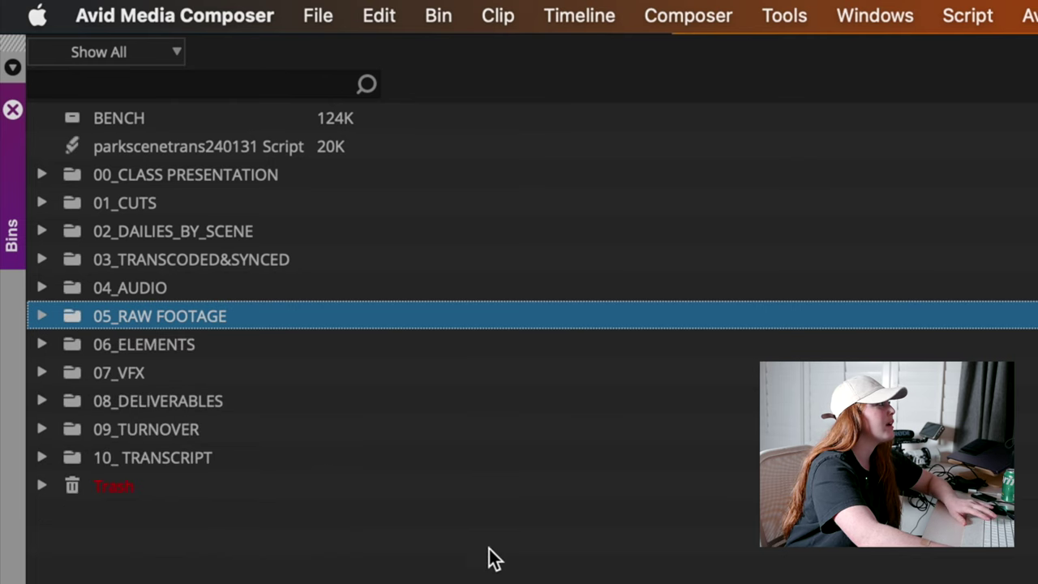
{"action": "left_click", "coordinate": [282, 514]}
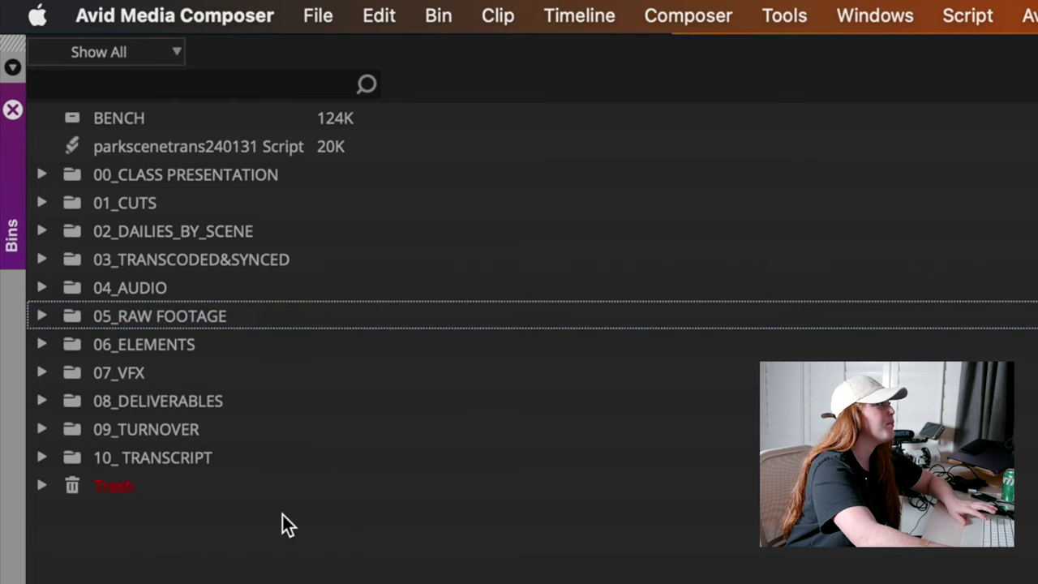
{"action": "left_click", "coordinate": [195, 458]}
{"action": "left_click", "coordinate": [72, 316]}
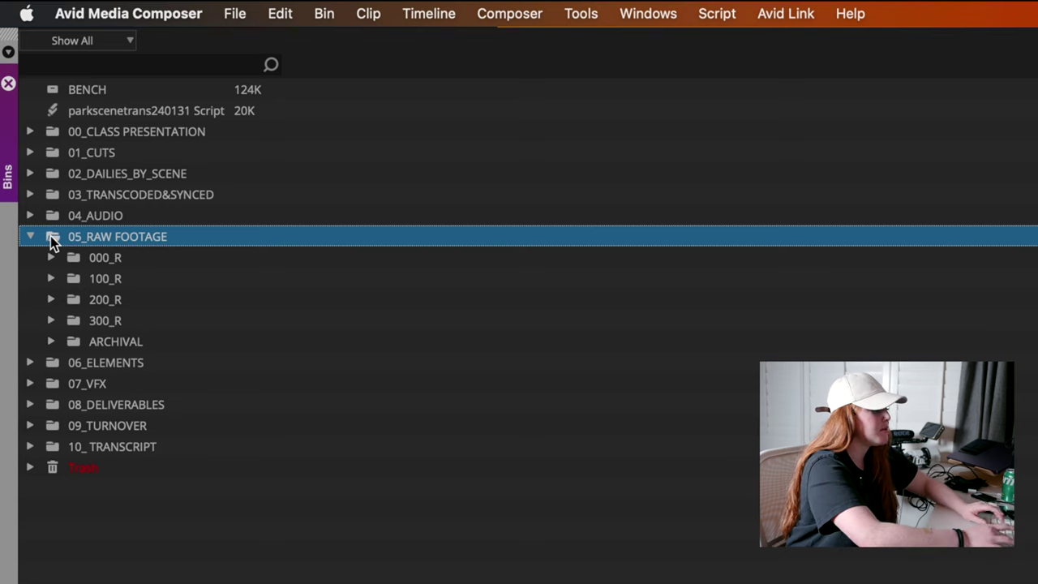
{"action": "right_click", "coordinate": [50, 236]}
{"action": "left_click", "coordinate": [143, 290]}
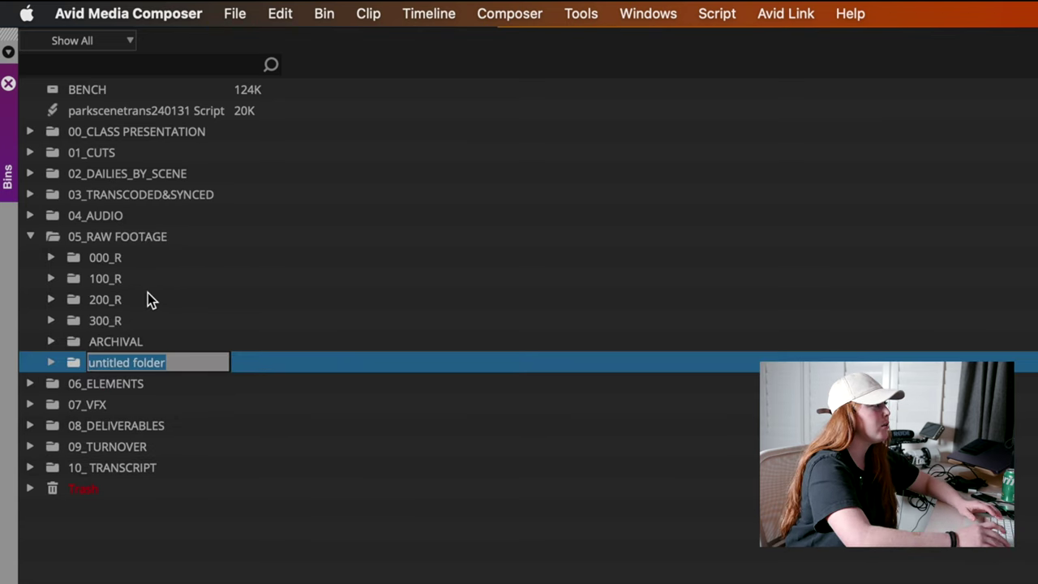
{"action": "type", "text": "400_R"}
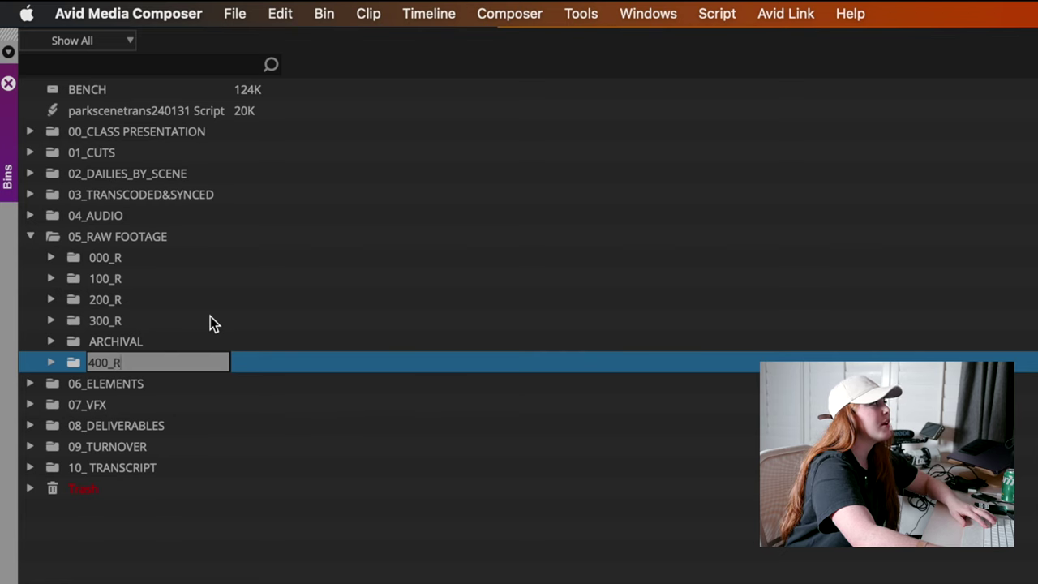
{"action": "key", "text": "Return"}
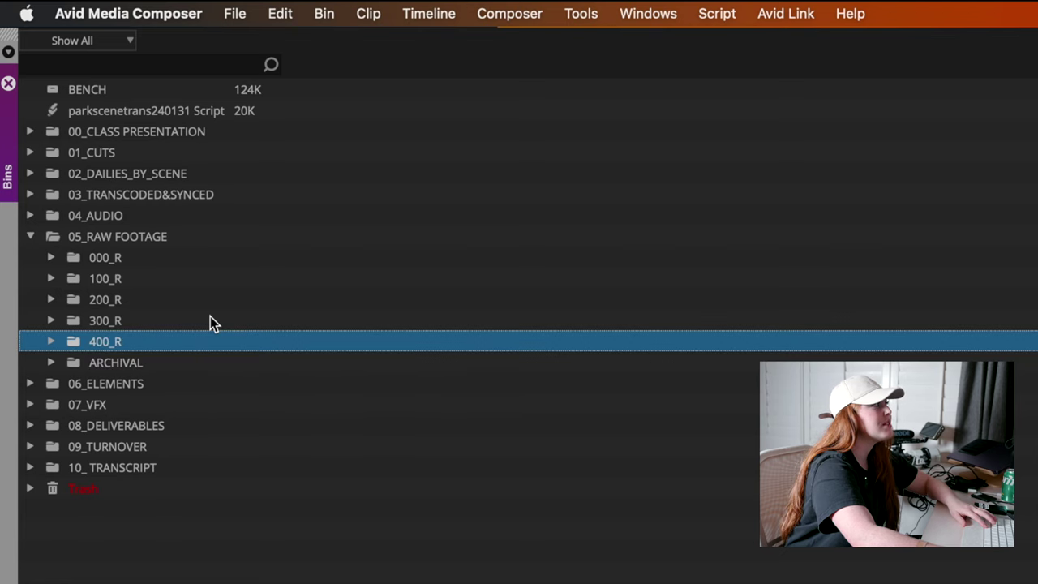
- Expand and collapse 100_R, 200_R and 300_R to review their bin names
{"action": "left_click", "coordinate": [50, 321]}
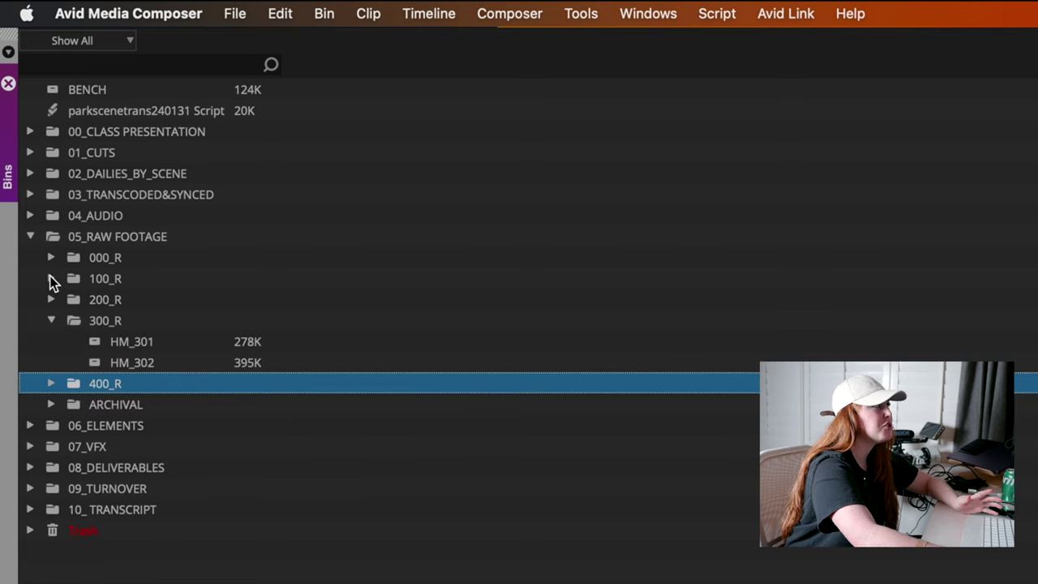
{"action": "left_click", "coordinate": [51, 297]}
{"action": "left_click", "coordinate": [50, 279]}
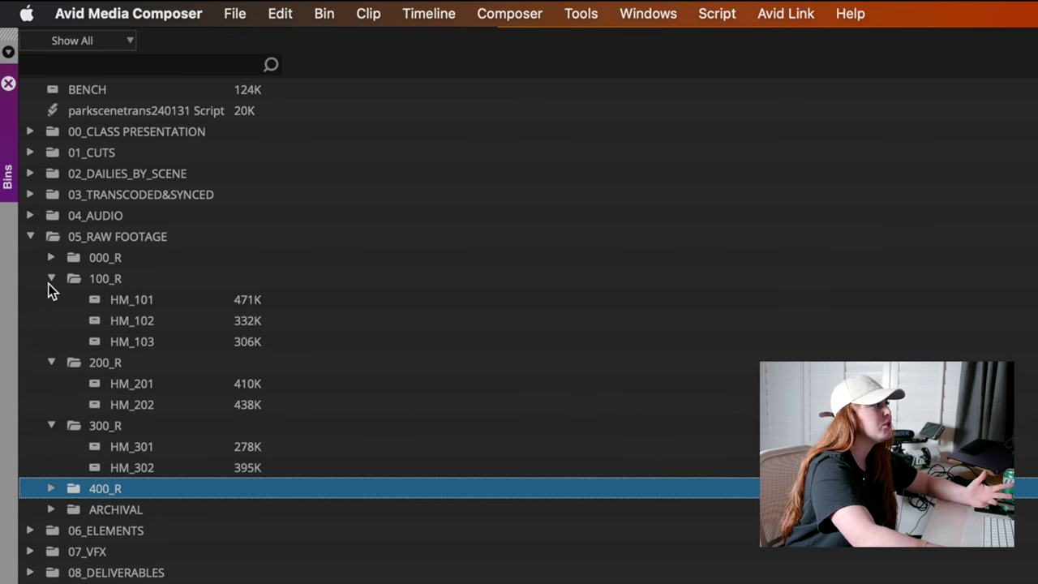
{"action": "left_click", "coordinate": [50, 279]}
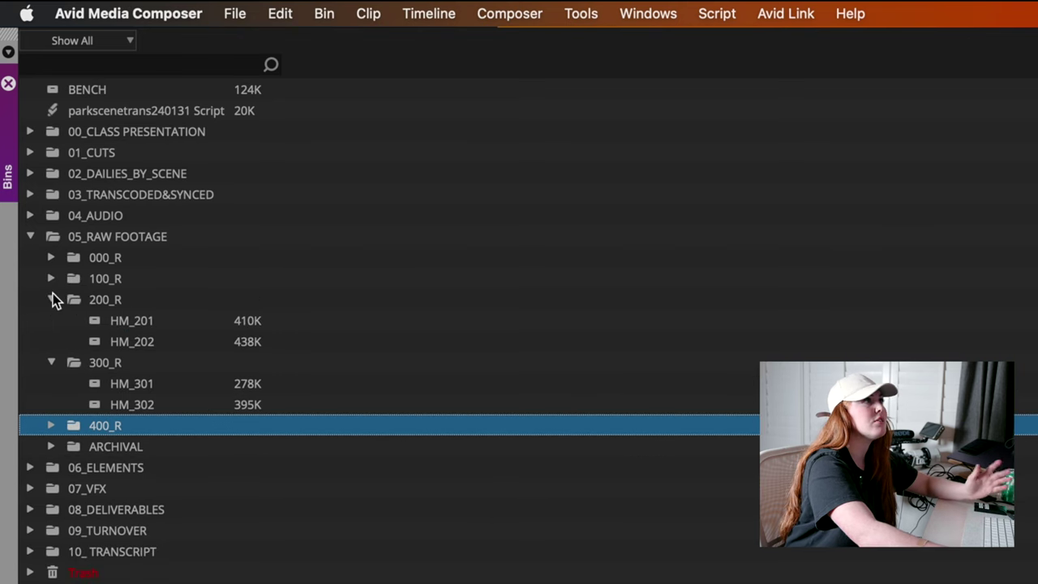
{"action": "left_click", "coordinate": [50, 299]}
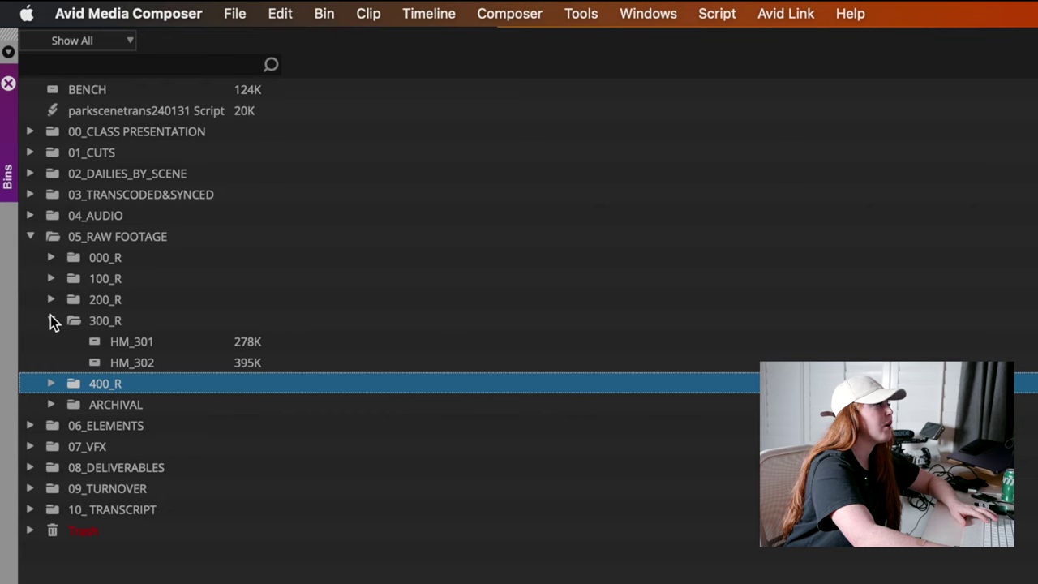
{"action": "left_click", "coordinate": [51, 320]}
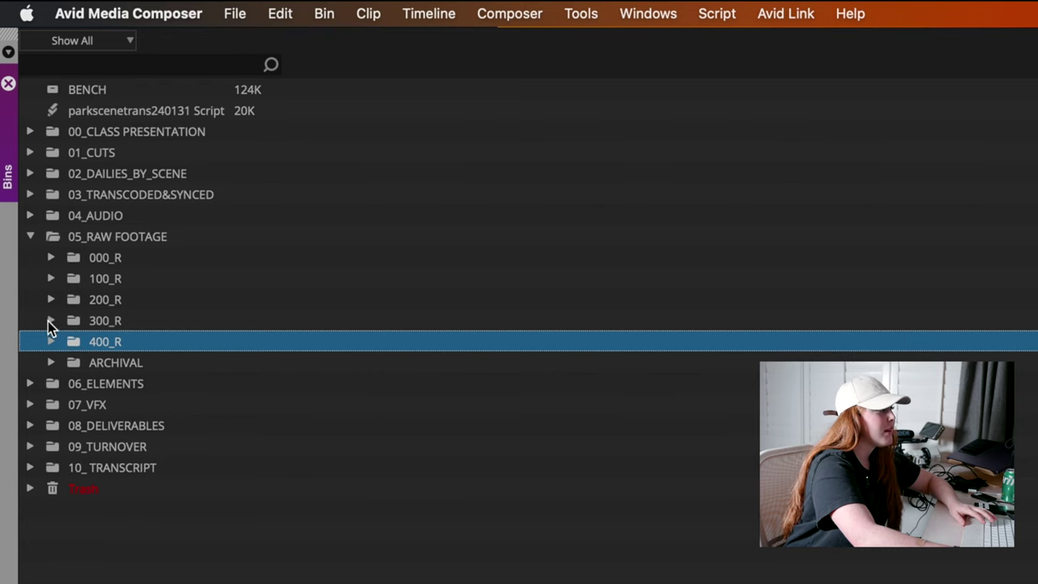
{"action": "left_click", "coordinate": [51, 321]}
{"action": "left_click", "coordinate": [51, 321]}
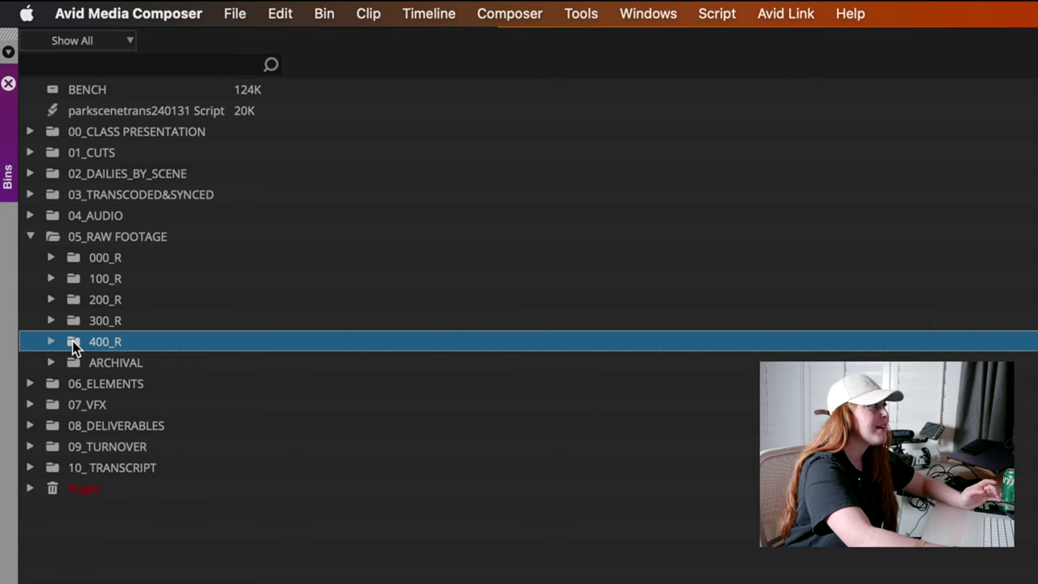
- Create a bin named HM_401 inside the 400_R folder
{"action": "right_click", "coordinate": [73, 341]}
{"action": "left_click", "coordinate": [70, 341]}
{"action": "right_click", "coordinate": [70, 340]}
{"action": "left_click", "coordinate": [103, 354]}
{"action": "type", "text": "HM_401"}
{"action": "key", "text": "Return"}
{"action": "left_click", "coordinate": [51, 322]}
{"action": "left_click", "coordinate": [51, 321]}
{"action": "left_click", "coordinate": [51, 321]}
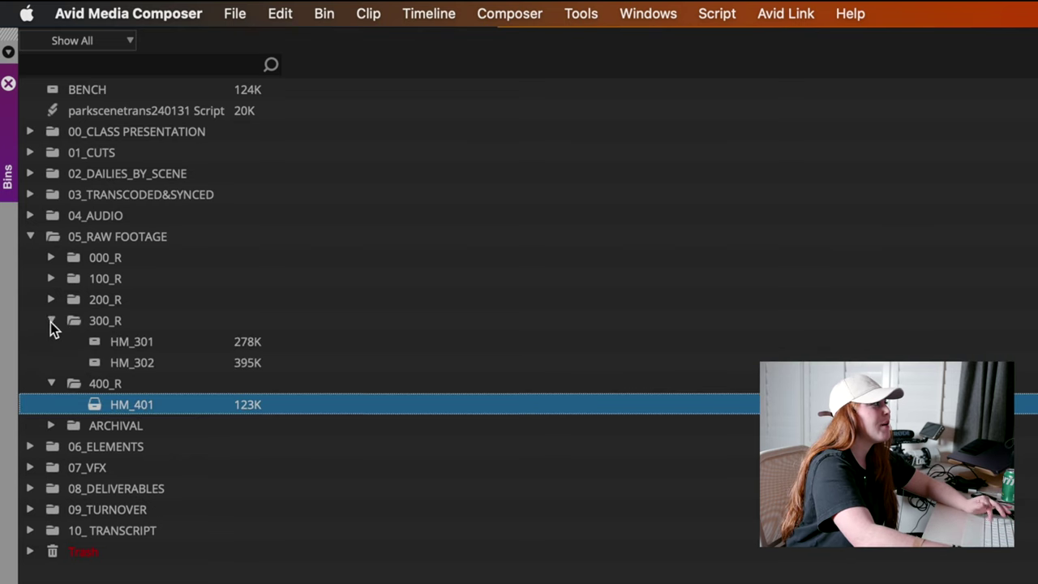
{"action": "left_click", "coordinate": [50, 321]}
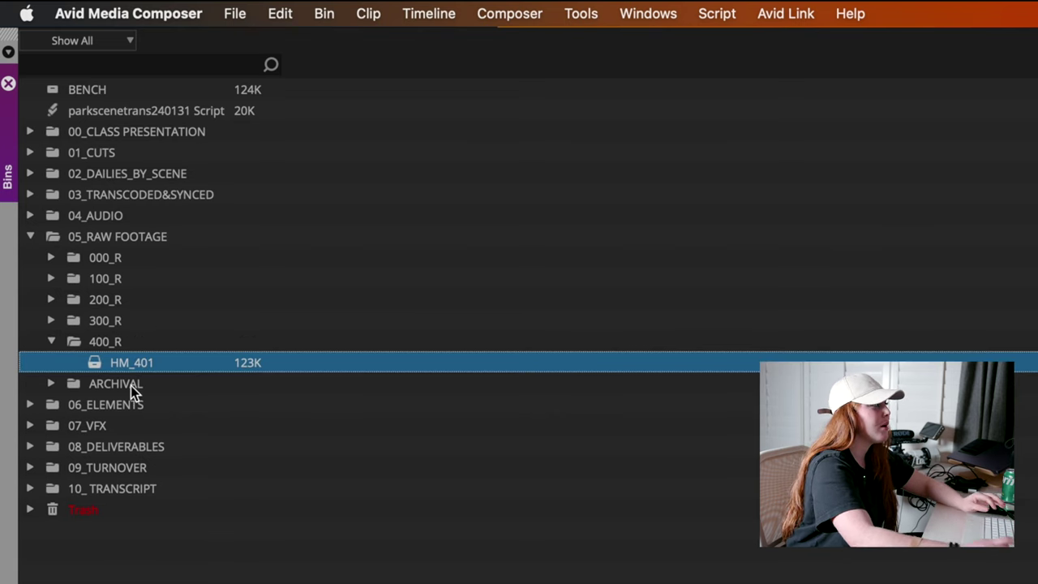
- Create a second bin named HM_402 inside 400_R
{"action": "right_click", "coordinate": [81, 353]}
{"action": "left_click", "coordinate": [72, 342]}
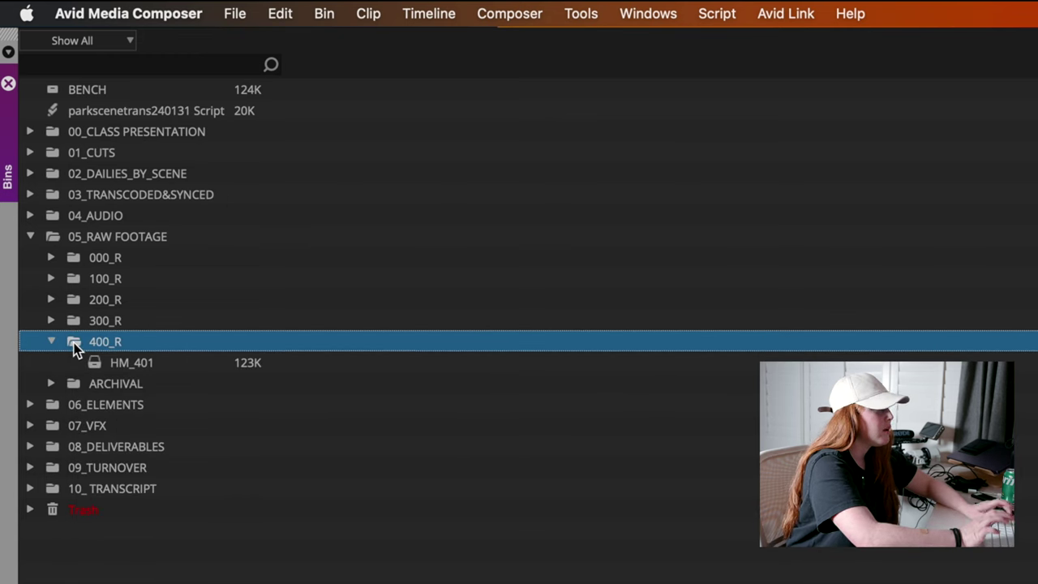
{"action": "right_click", "coordinate": [72, 343]}
{"action": "left_click", "coordinate": [121, 360]}
{"action": "type", "text": "HM"}
{"action": "left_click", "coordinate": [98, 362]}
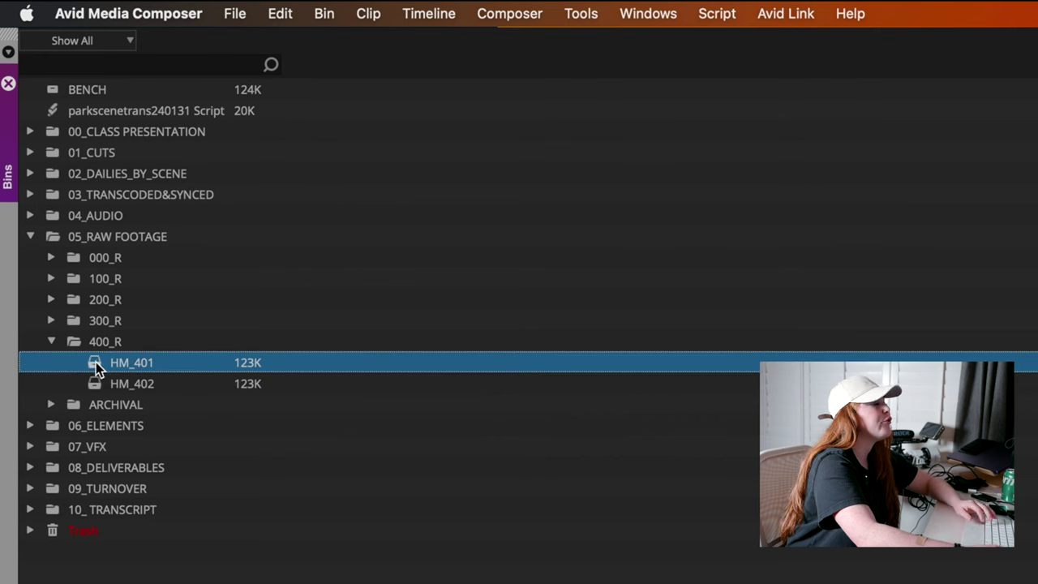
{"action": "left_click", "coordinate": [229, 15]}
{"action": "mouse_move", "coordinate": [306, 312]}
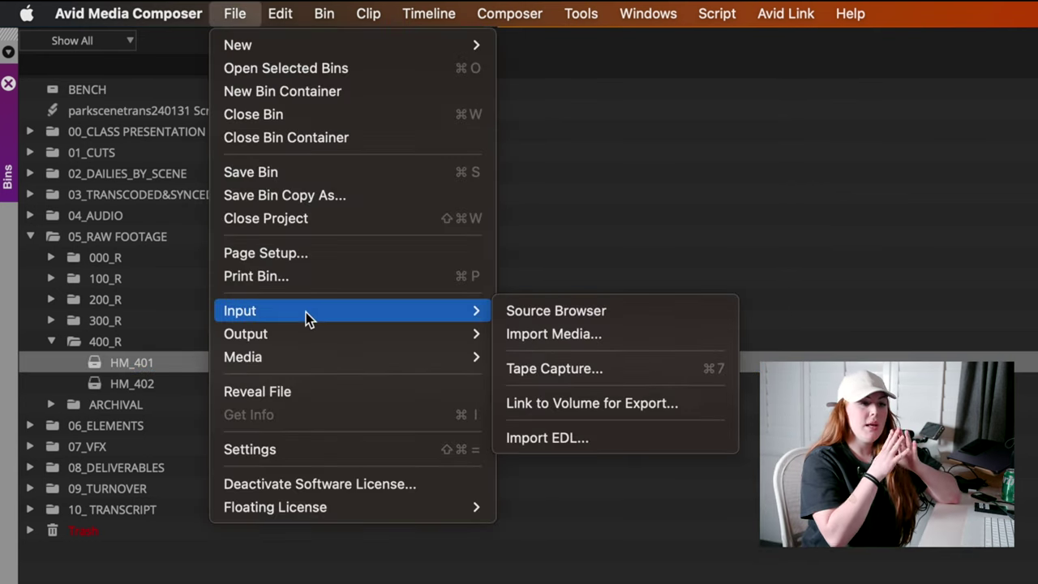
- In the Source Browser, link 401's Footage XDROOT folder into the HM_401 bin
{"action": "left_click", "coordinate": [547, 313]}
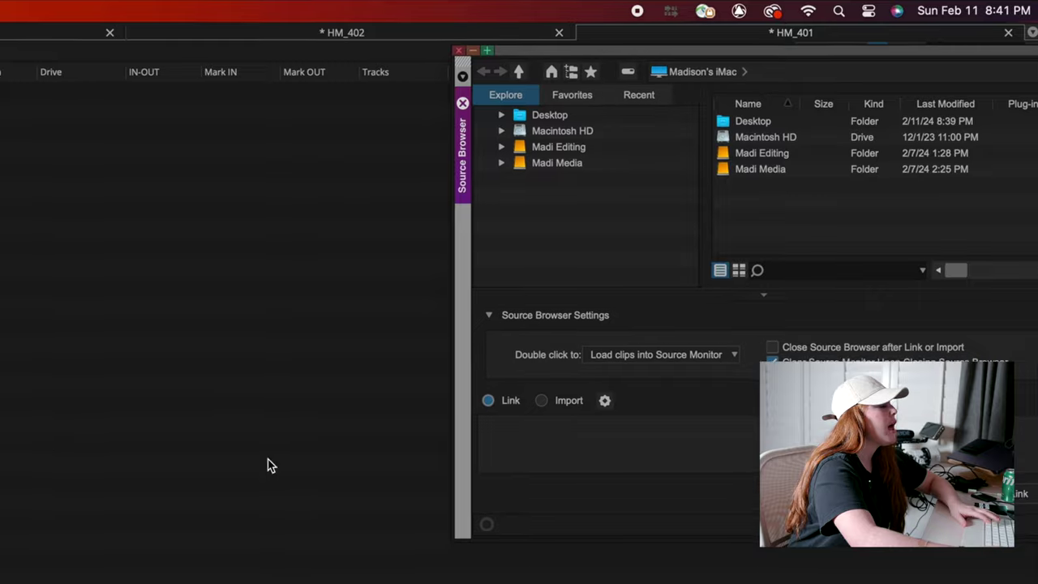
{"action": "left_click_drag", "start_coordinate": [646, 53], "coordinate": [444, 55]}
{"action": "left_click", "coordinate": [356, 163]}
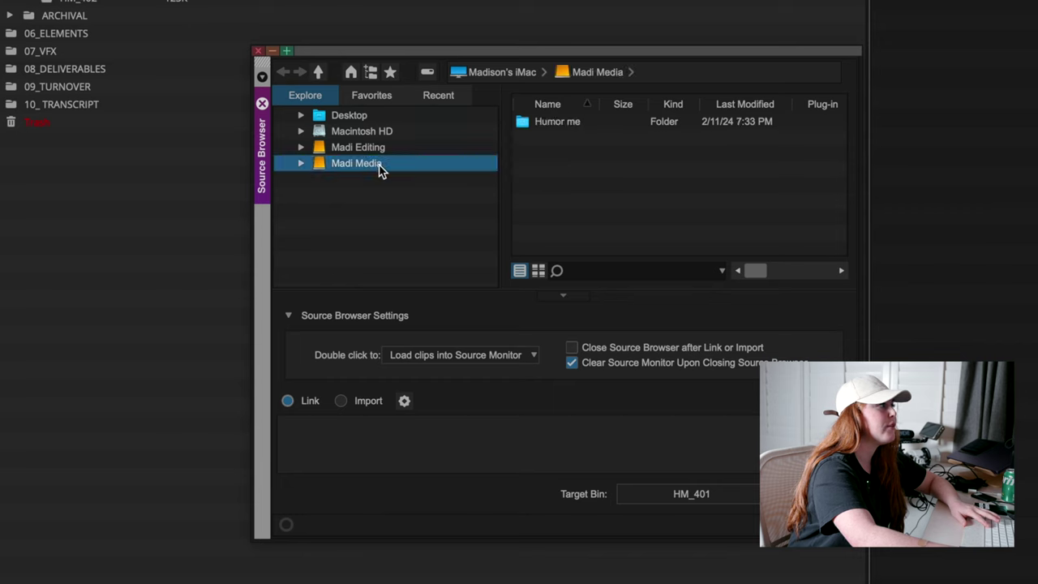
{"action": "double_click", "coordinate": [563, 123]}
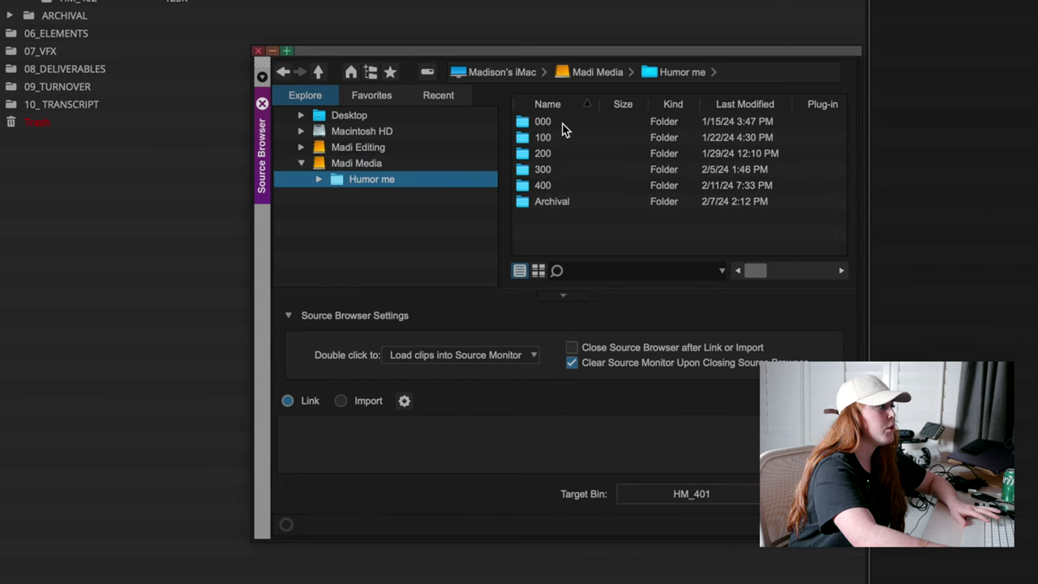
{"action": "double_click", "coordinate": [541, 190]}
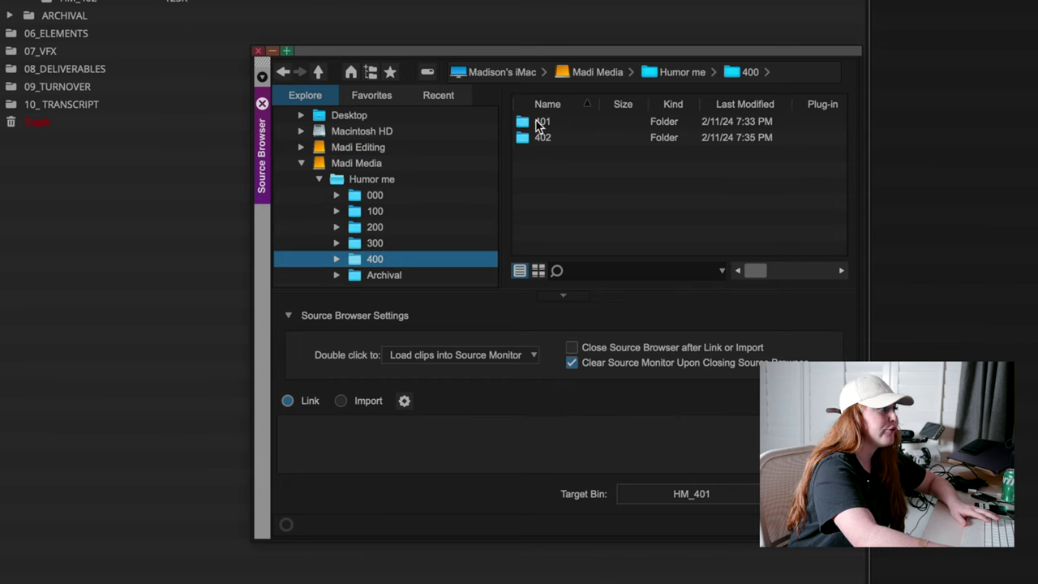
{"action": "double_click", "coordinate": [539, 122]}
{"action": "double_click", "coordinate": [550, 140]}
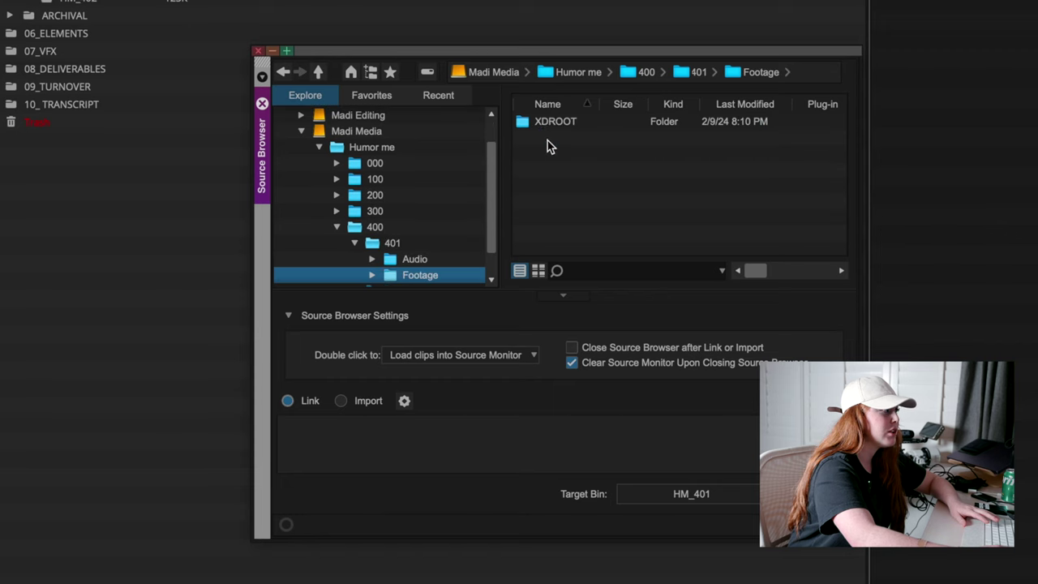
{"action": "left_click", "coordinate": [538, 127]}
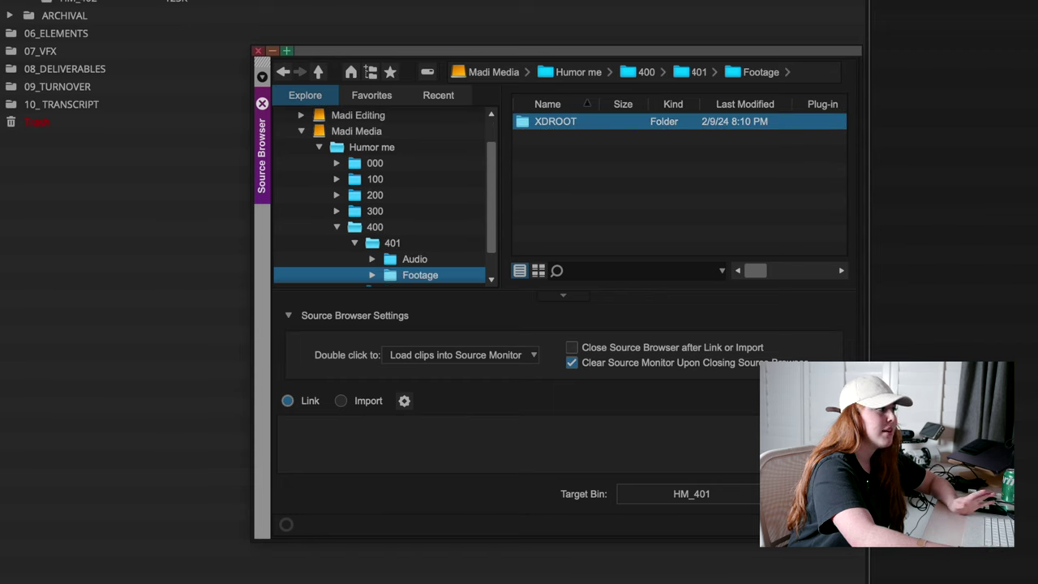
{"action": "left_click", "coordinate": [714, 503]}
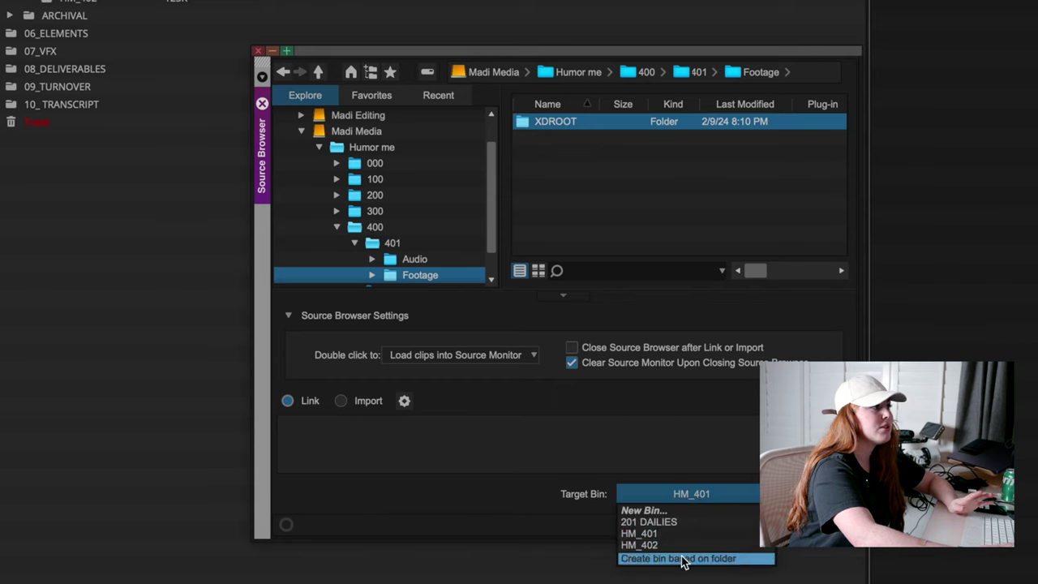
{"action": "left_click", "coordinate": [690, 540]}
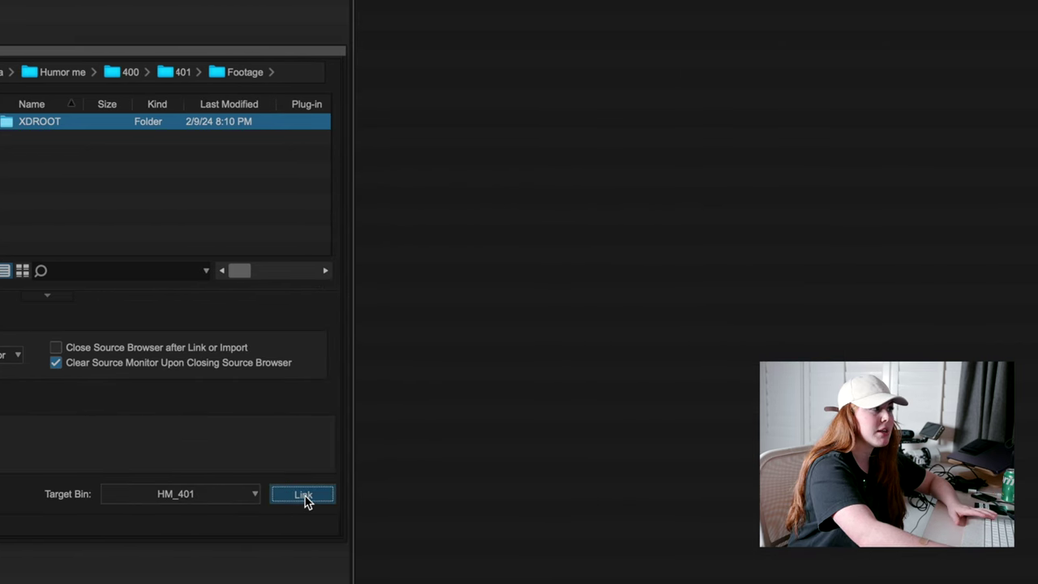
{"action": "left_click", "coordinate": [576, 493]}
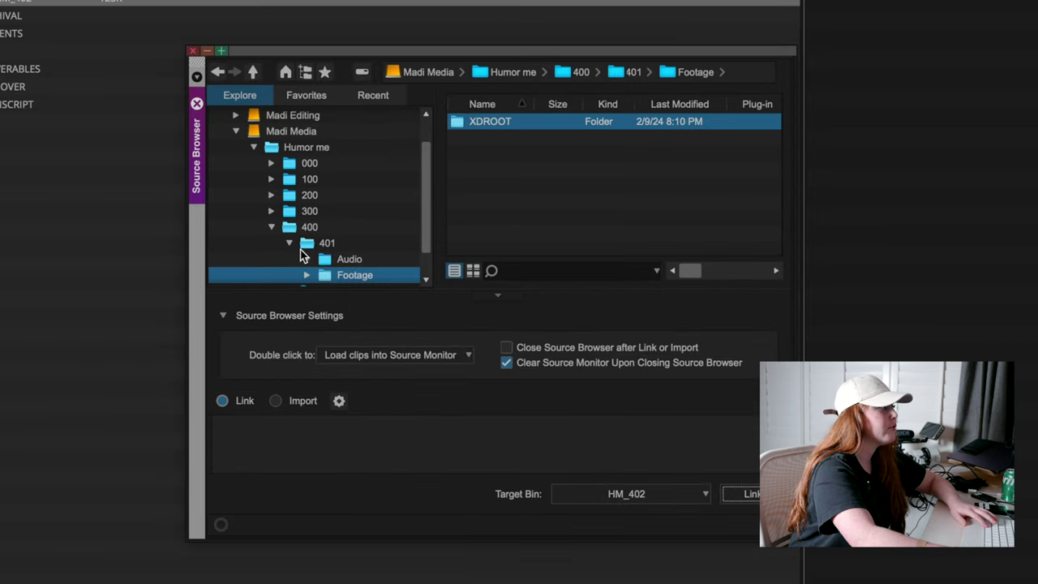
- Link 402's Footage XDROOT folder into the HM_402 bin
{"action": "left_click", "coordinate": [289, 243]}
{"action": "left_click", "coordinate": [290, 259]}
{"action": "scroll", "coordinate": [324, 259], "scroll_direction": "down", "scroll_amount": 1}
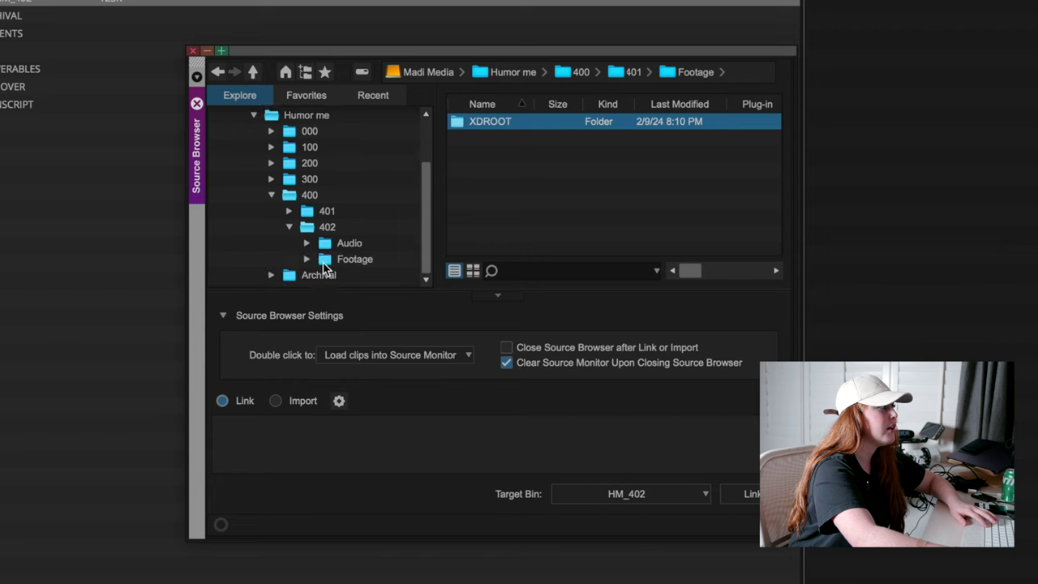
{"action": "left_click", "coordinate": [353, 259]}
{"action": "left_click", "coordinate": [479, 122]}
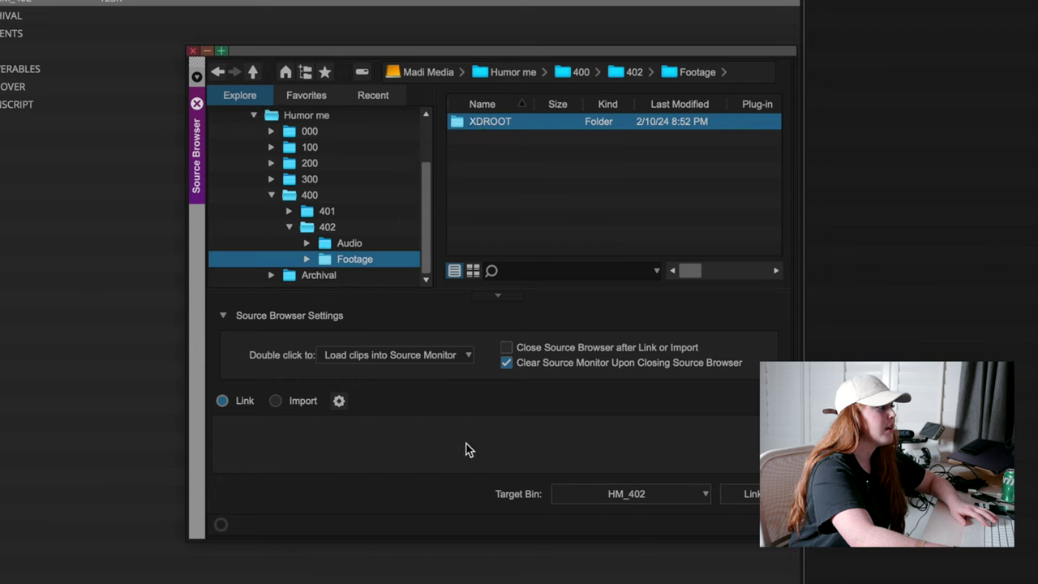
{"action": "left_click", "coordinate": [752, 497]}
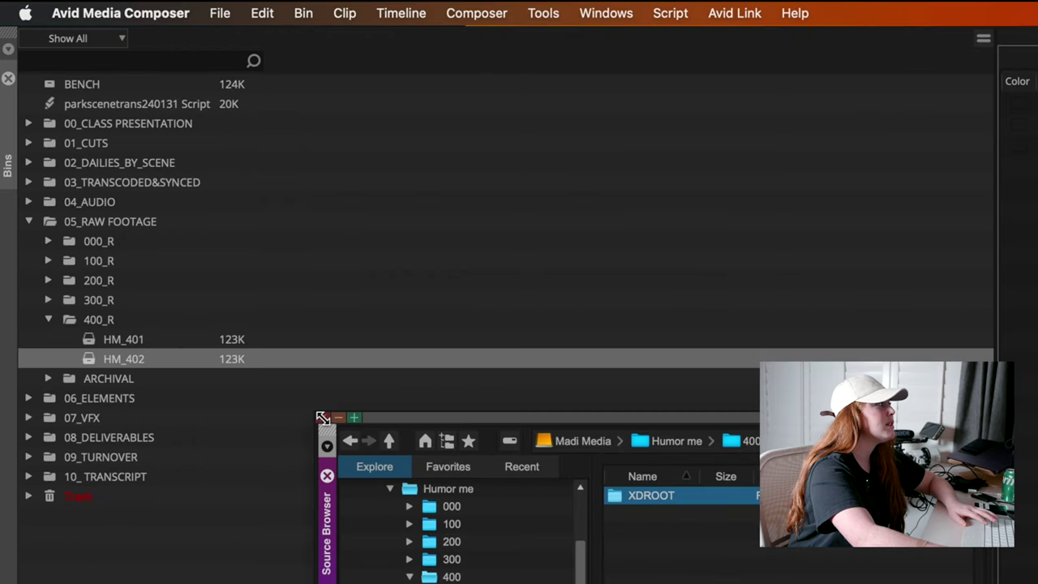
- Create a folder named 400 inside 04_AUDIO > RAW AUDIO
{"action": "left_click", "coordinate": [317, 422]}
{"action": "left_click", "coordinate": [48, 319]}
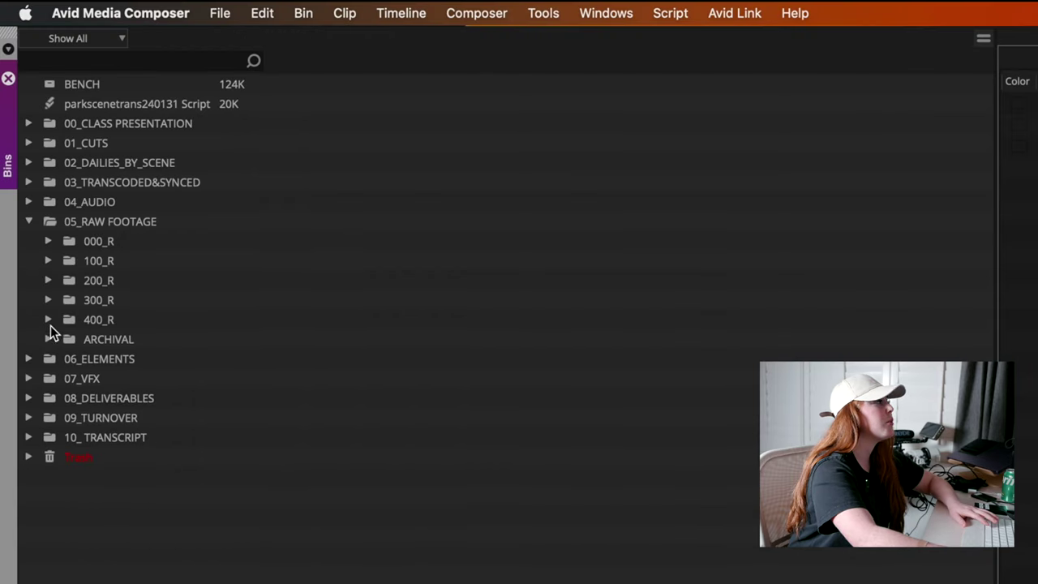
{"action": "left_click", "coordinate": [29, 202]}
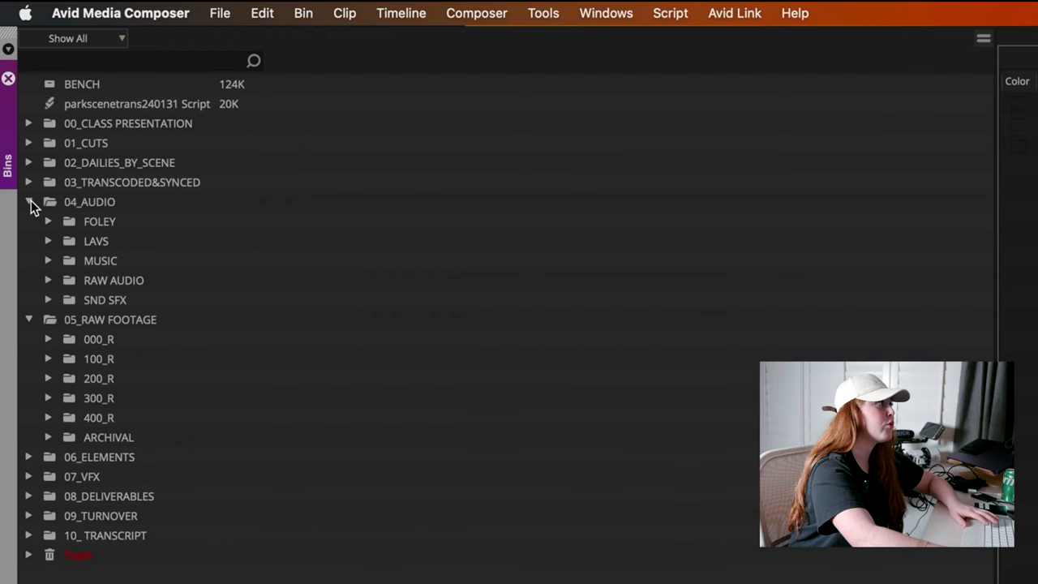
{"action": "left_click", "coordinate": [47, 280]}
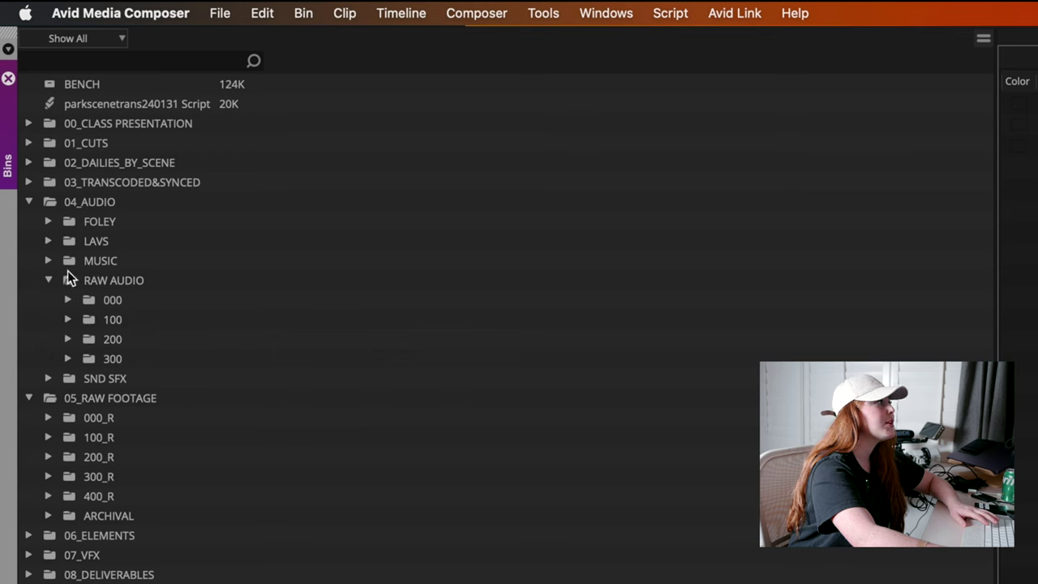
{"action": "left_click", "coordinate": [68, 281]}
{"action": "right_click", "coordinate": [68, 281]}
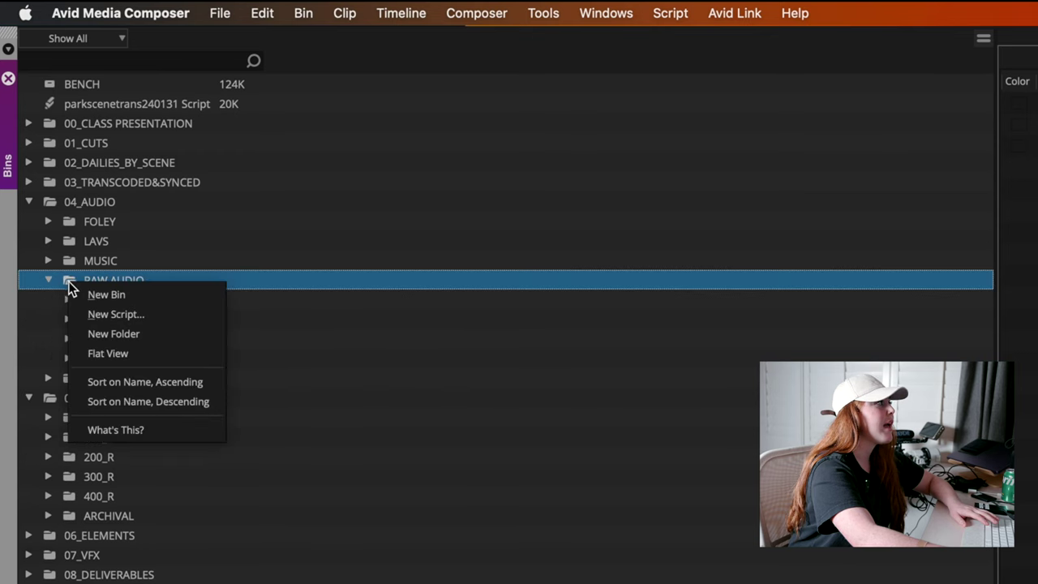
{"action": "left_click", "coordinate": [110, 328]}
{"action": "type", "text": "400"}
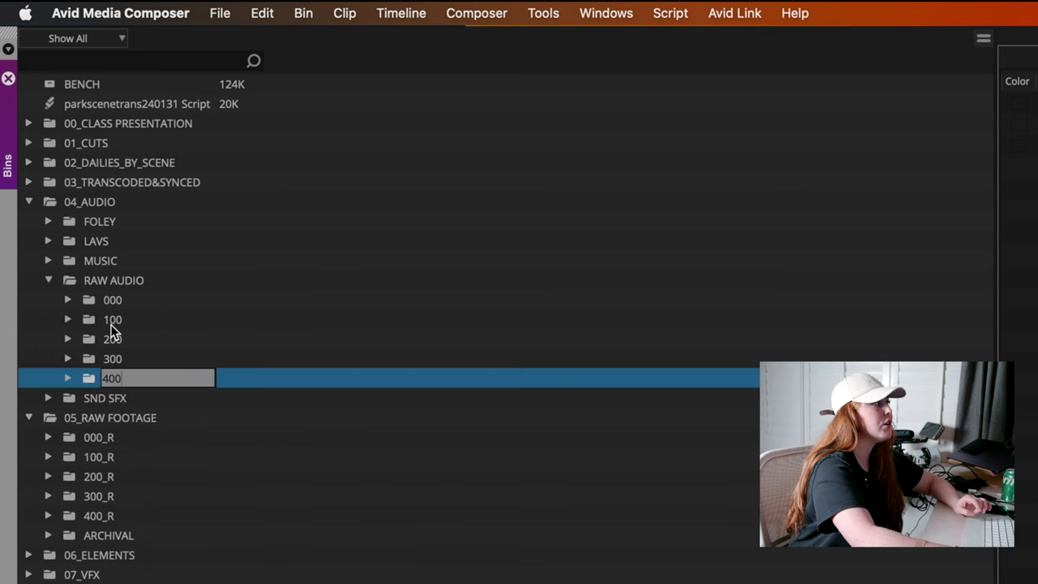
{"action": "key", "text": "Return"}
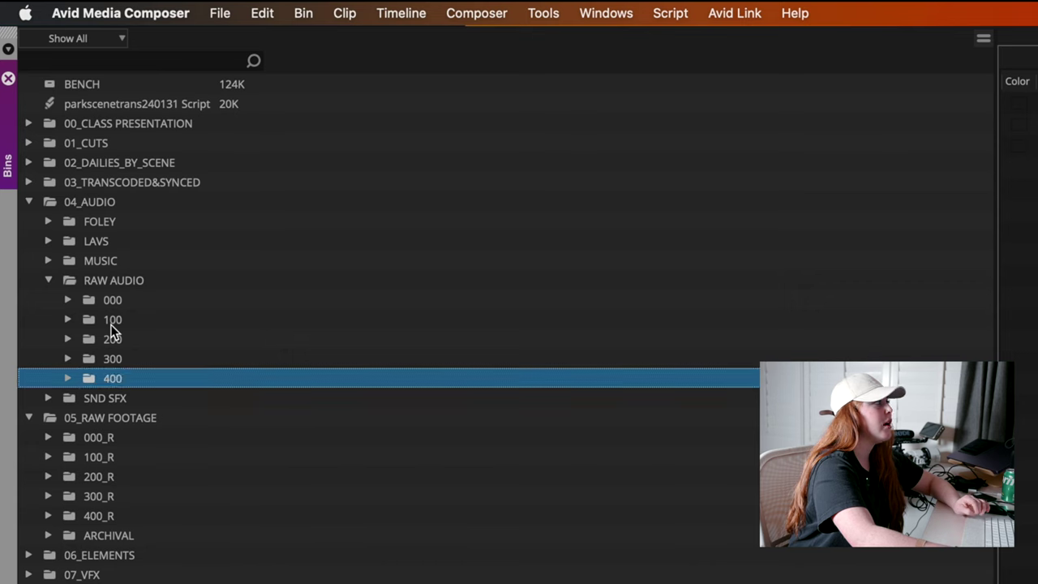
- Add bins HM_401 and HM_402 inside the new 400 audio folder
{"action": "right_click", "coordinate": [90, 380]}
{"action": "left_click", "coordinate": [123, 397]}
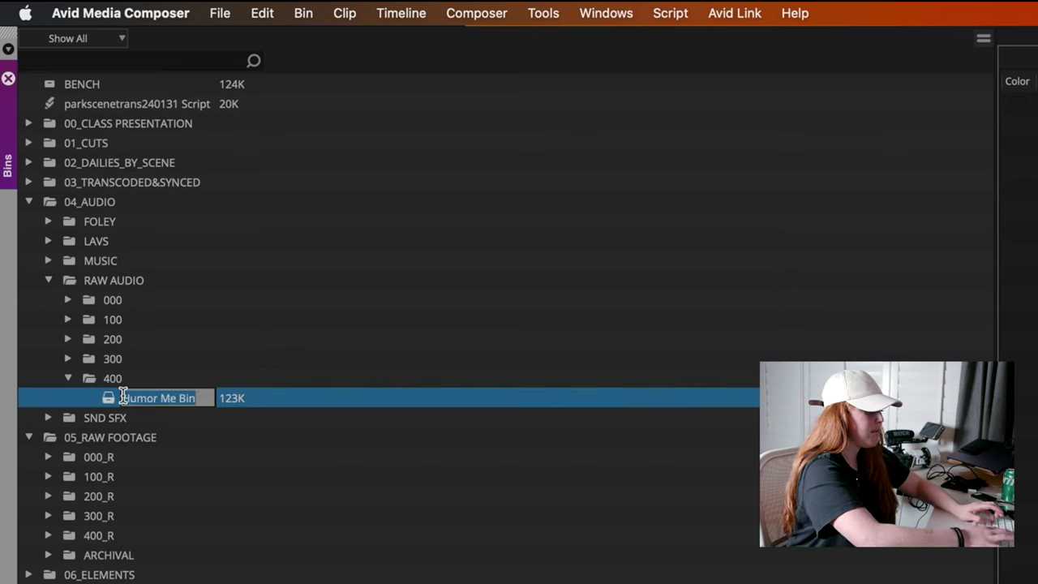
{"action": "type", "text": "M_401"}
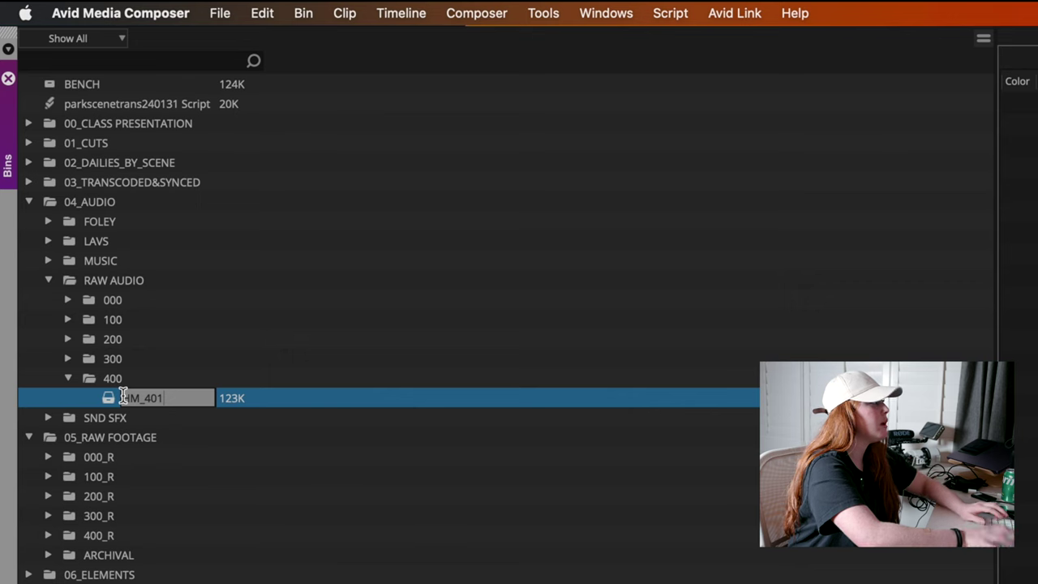
{"action": "key", "text": "Return"}
{"action": "right_click", "coordinate": [84, 376]}
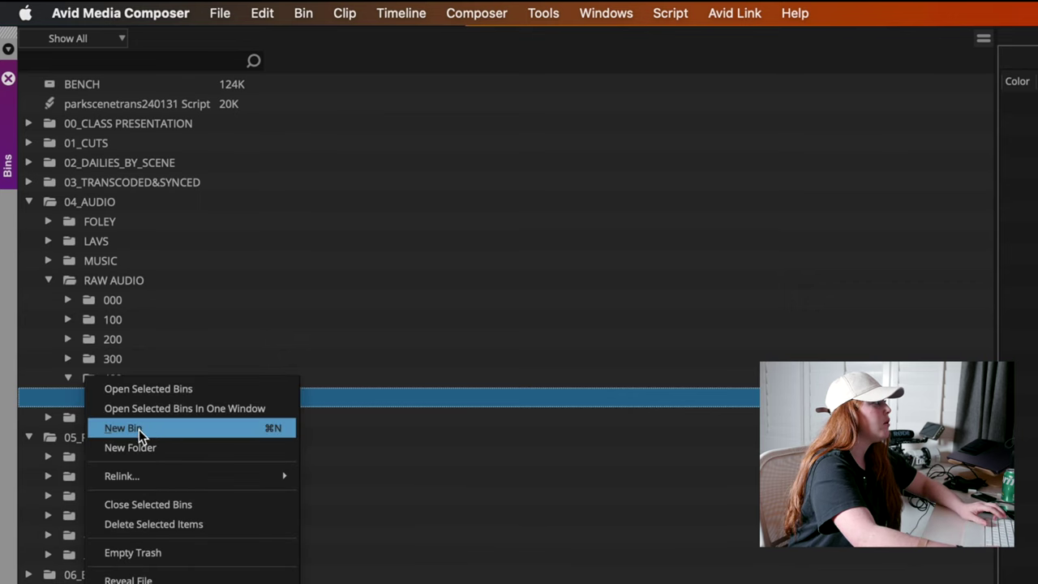
{"action": "key", "text": "Escape"}
{"action": "left_click", "coordinate": [94, 380]}
{"action": "right_click", "coordinate": [96, 381]}
{"action": "left_click", "coordinate": [108, 395]}
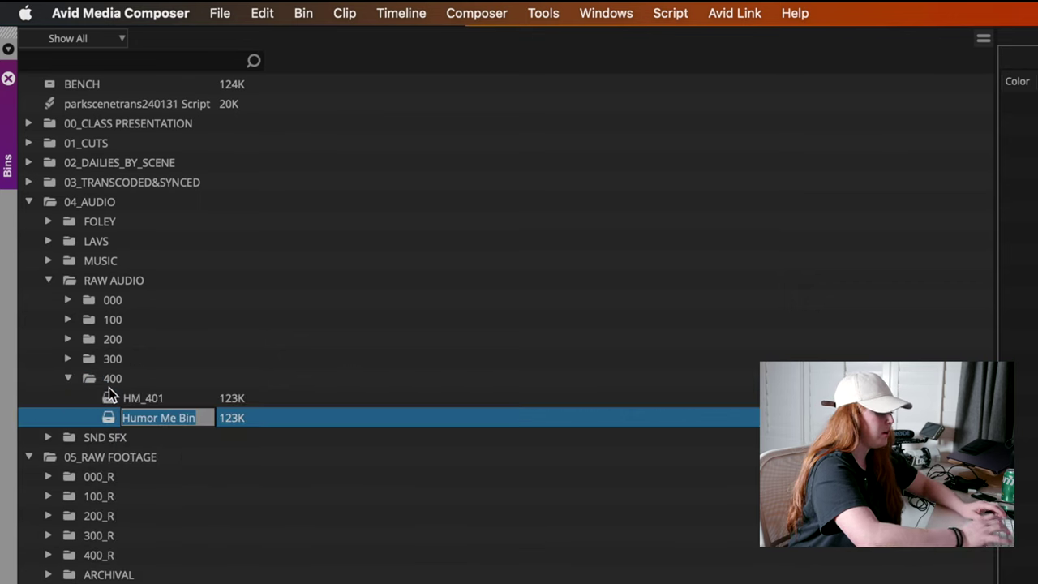
{"action": "type", "text": "HM_402"}
{"action": "key", "text": "Return"}
{"action": "left_click", "coordinate": [109, 398]}
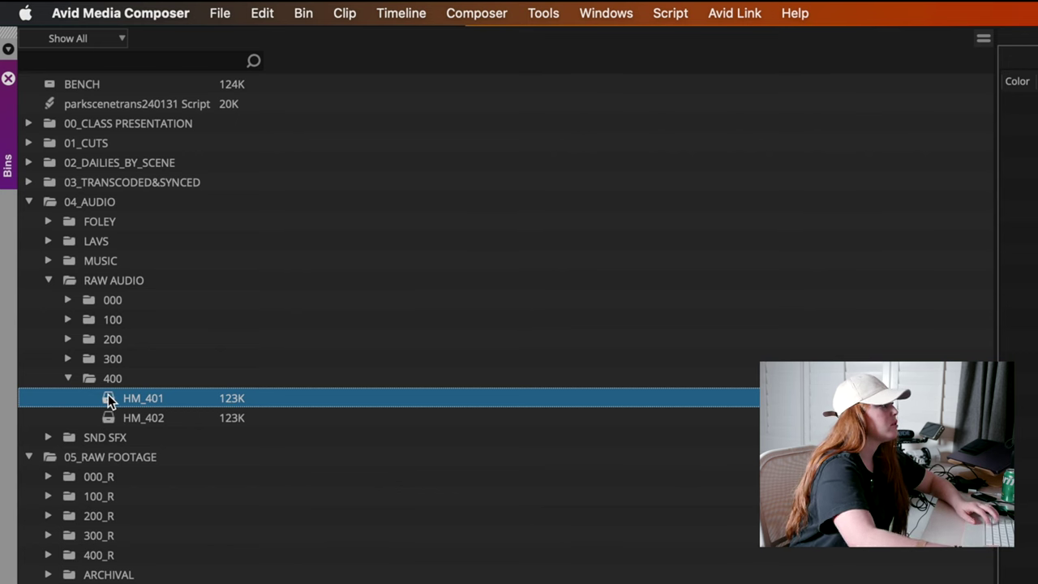
- Import the z003 WAV files from 401's Audio folder into HM_401, applying the start-time choice to all
{"action": "left_click", "coordinate": [220, 13]}
{"action": "mouse_move", "coordinate": [372, 292]}
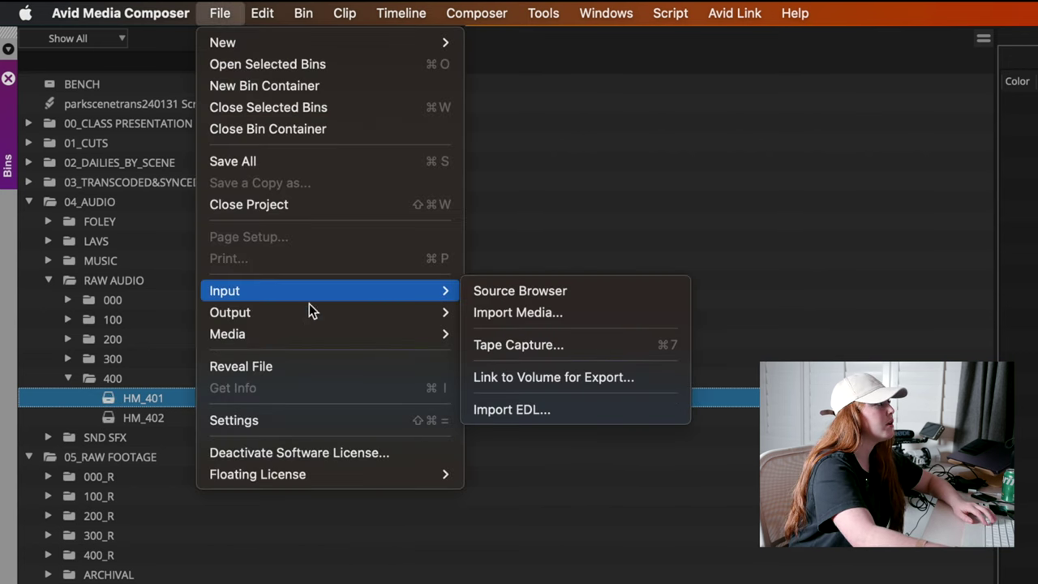
{"action": "left_click", "coordinate": [493, 291]}
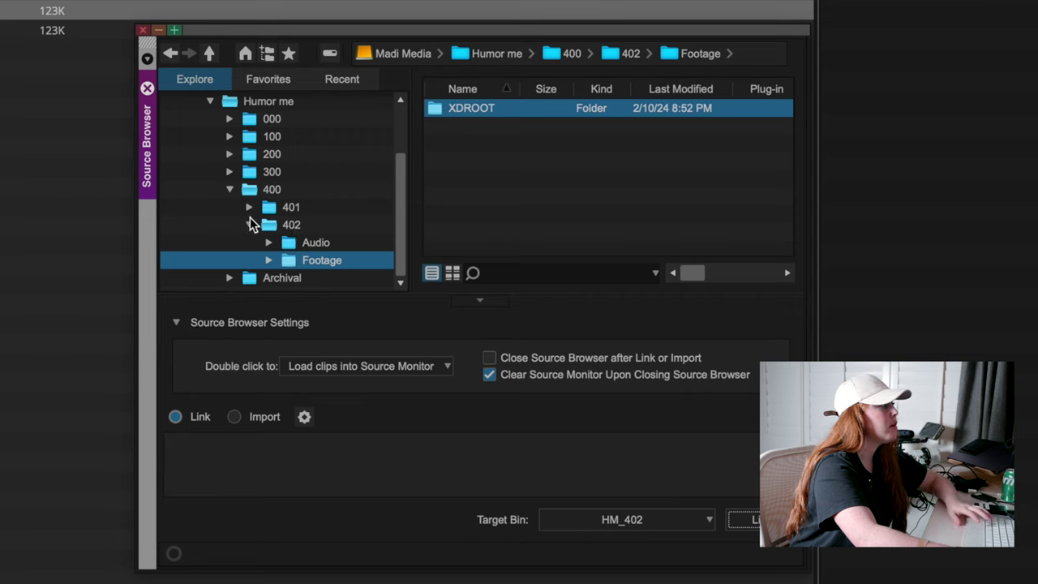
{"action": "left_click", "coordinate": [249, 225]}
{"action": "left_click", "coordinate": [231, 225]}
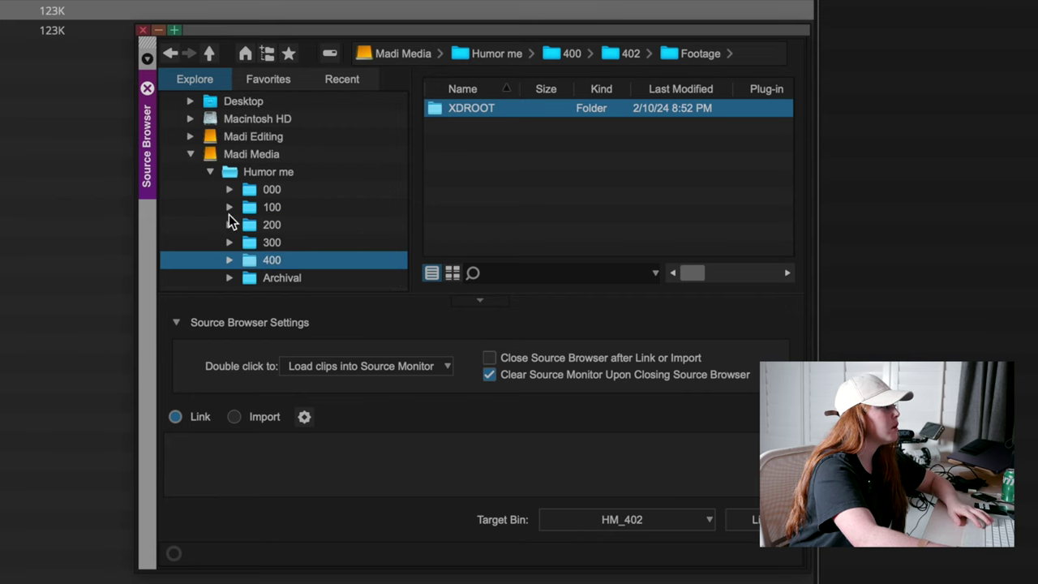
{"action": "left_click", "coordinate": [229, 259]}
{"action": "scroll", "coordinate": [292, 276], "scroll_direction": "down", "scroll_amount": 1}
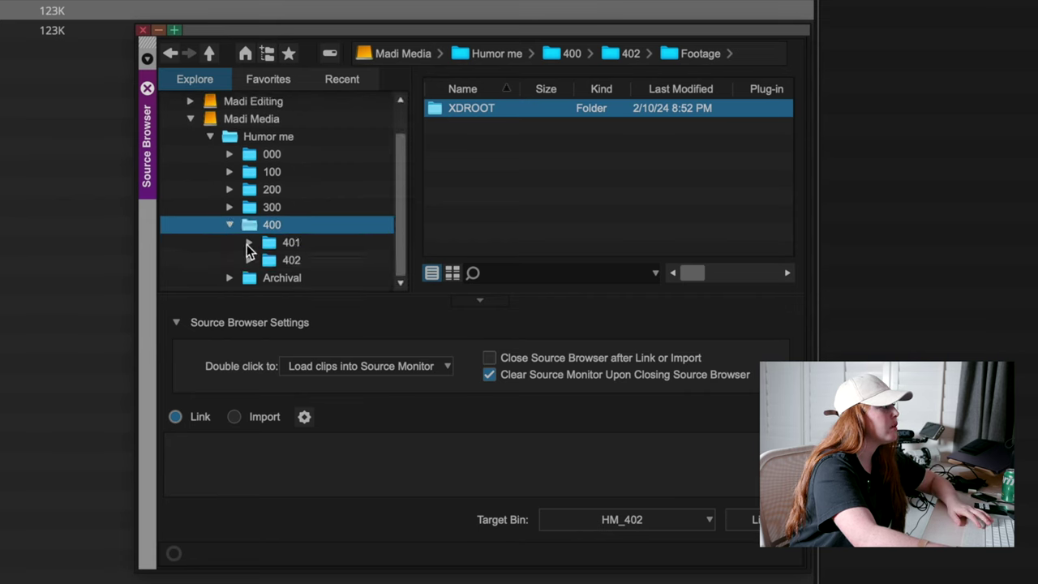
{"action": "left_click", "coordinate": [249, 243]}
{"action": "left_click", "coordinate": [314, 260]}
{"action": "left_click", "coordinate": [268, 260]}
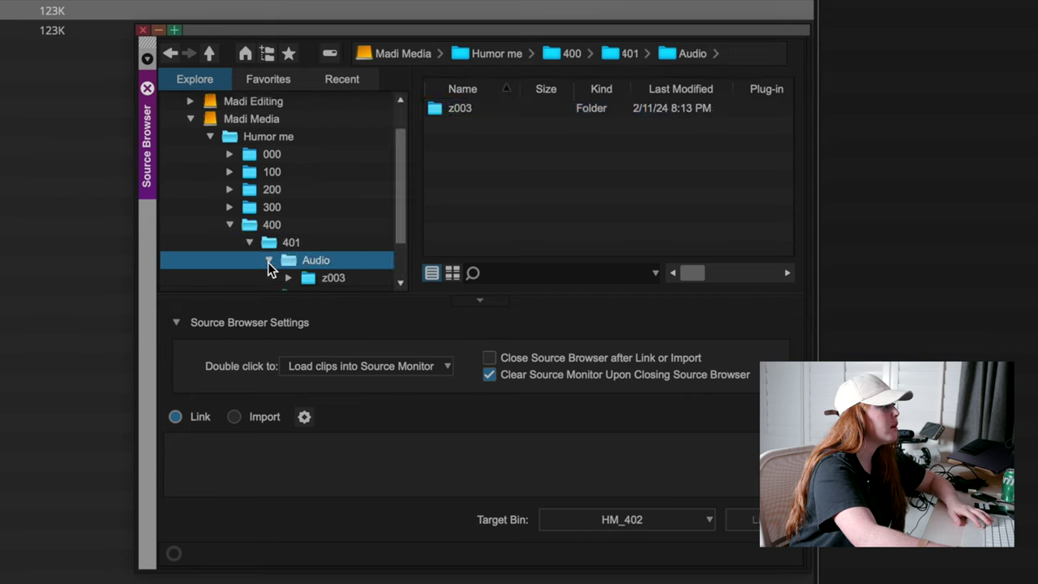
{"action": "left_click", "coordinate": [440, 113]}
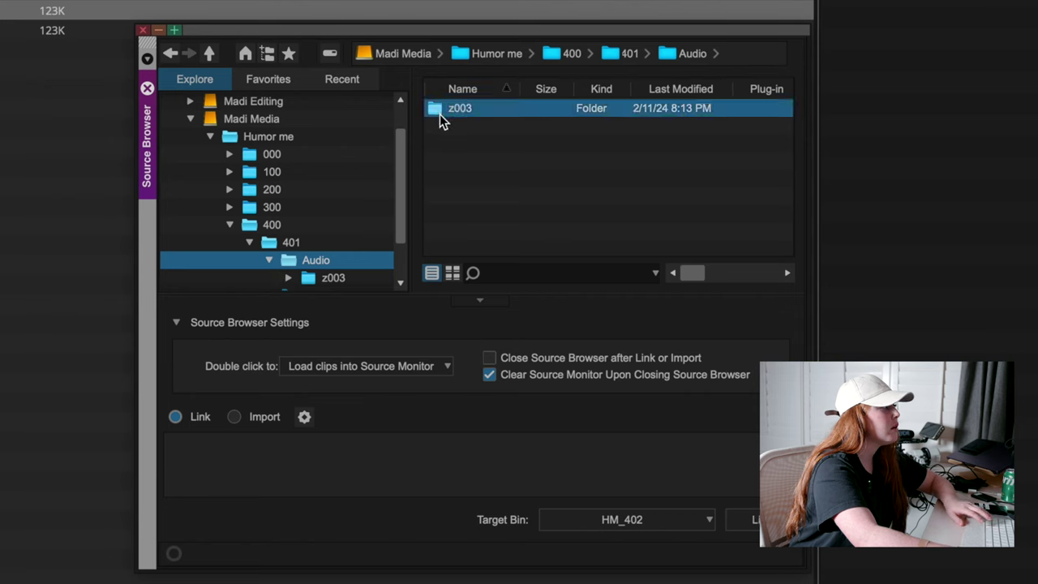
{"action": "left_click", "coordinate": [266, 421]}
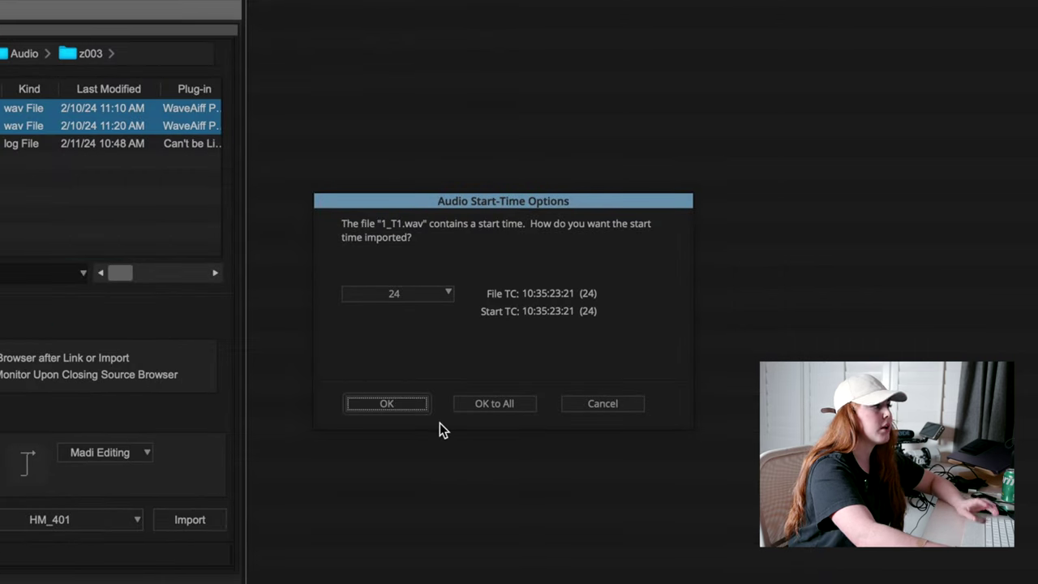
{"action": "left_click", "coordinate": [519, 410]}
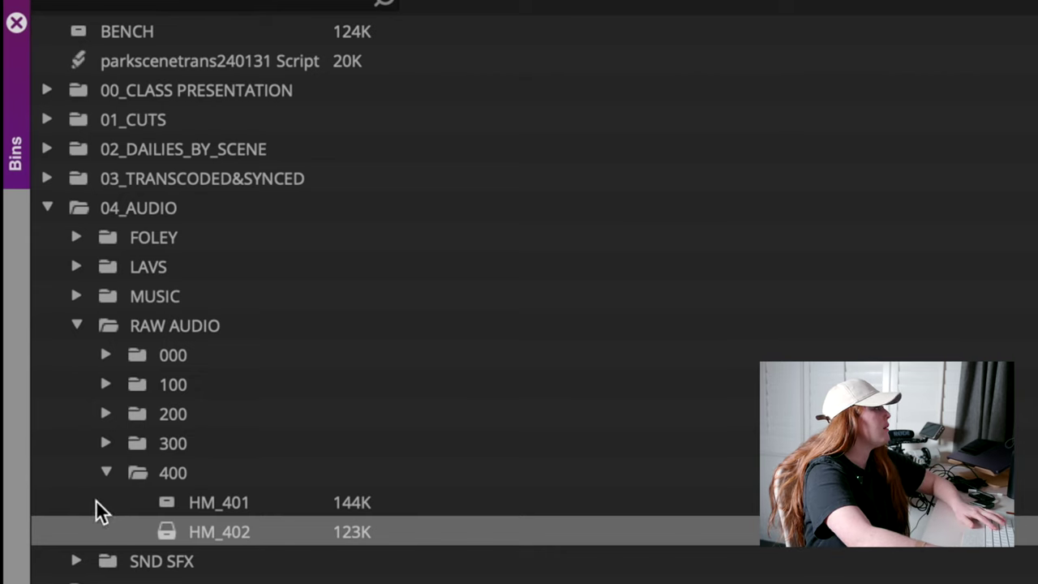
- Collapse the audio folders and expand 03_TRANSCODED&SYNCED down to its TRANSCODED folder
{"action": "left_click", "coordinate": [105, 473]}
{"action": "left_click", "coordinate": [76, 325]}
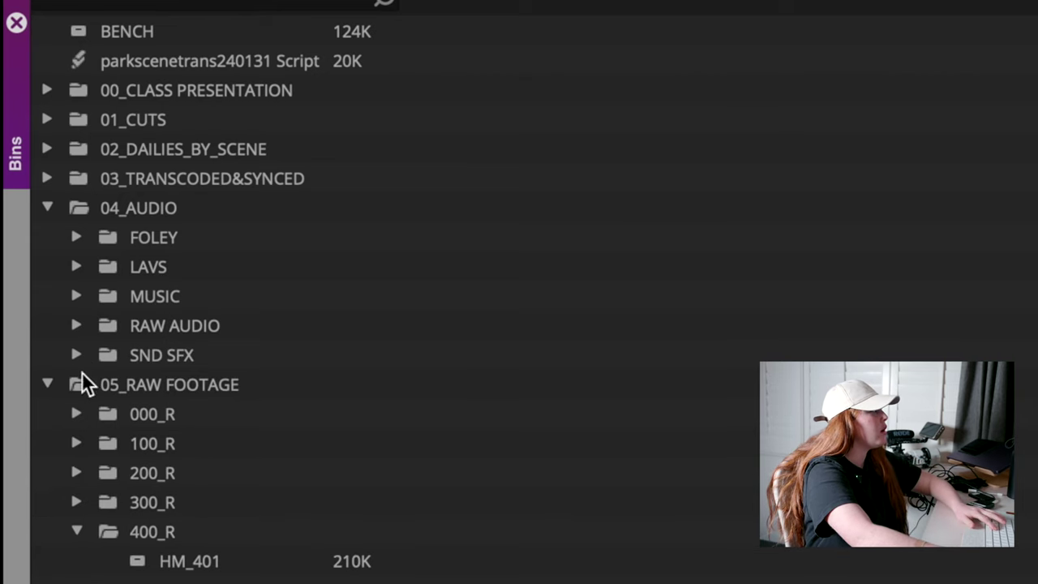
{"action": "left_click", "coordinate": [50, 180]}
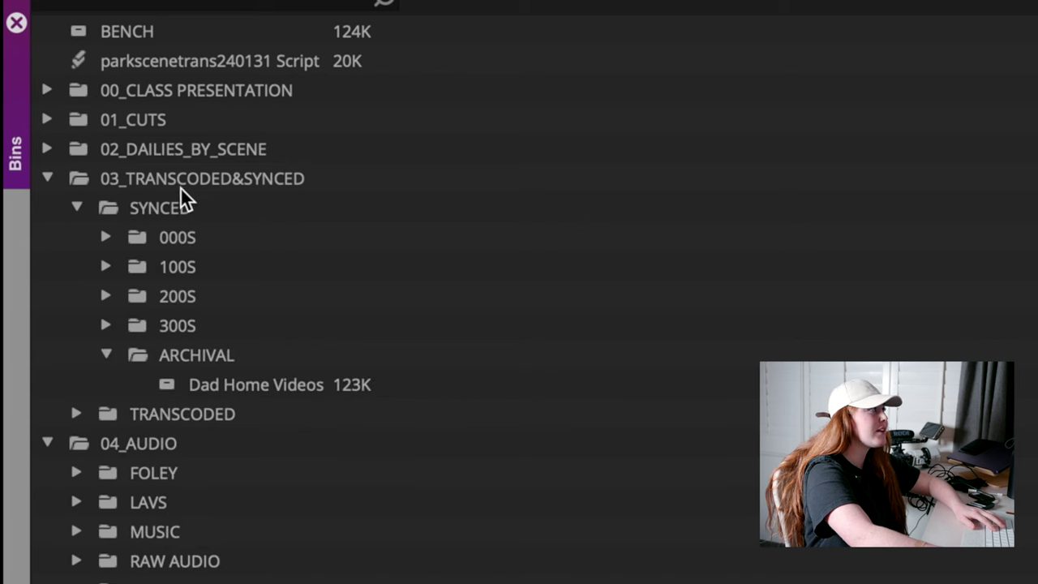
{"action": "left_click", "coordinate": [77, 208]}
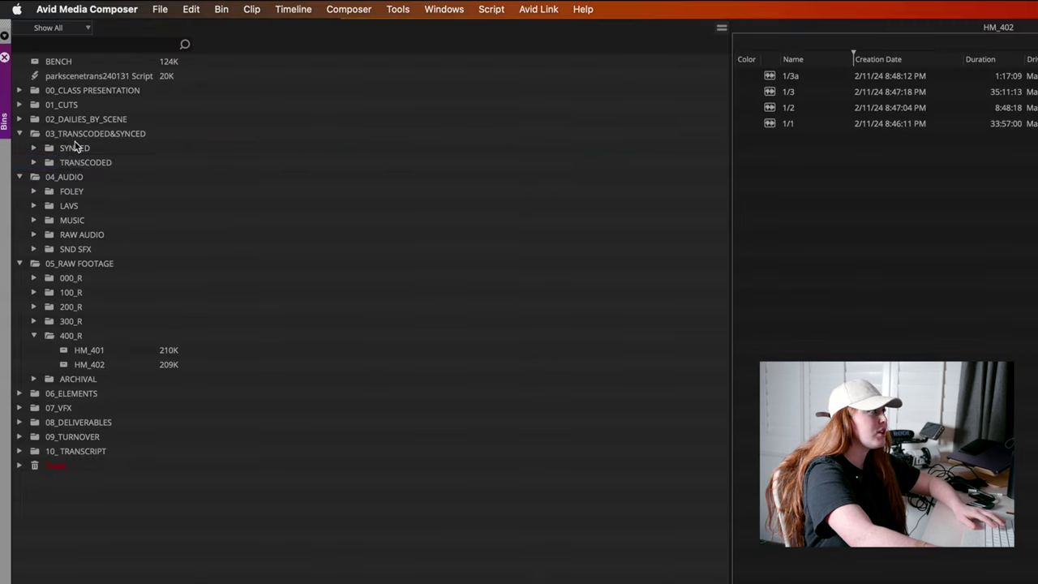
{"action": "left_click", "coordinate": [85, 162]}
{"action": "left_click", "coordinate": [83, 150]}
{"action": "left_click", "coordinate": [36, 162]}
{"action": "double_click", "coordinate": [46, 164]}
{"action": "double_click", "coordinate": [47, 164]}
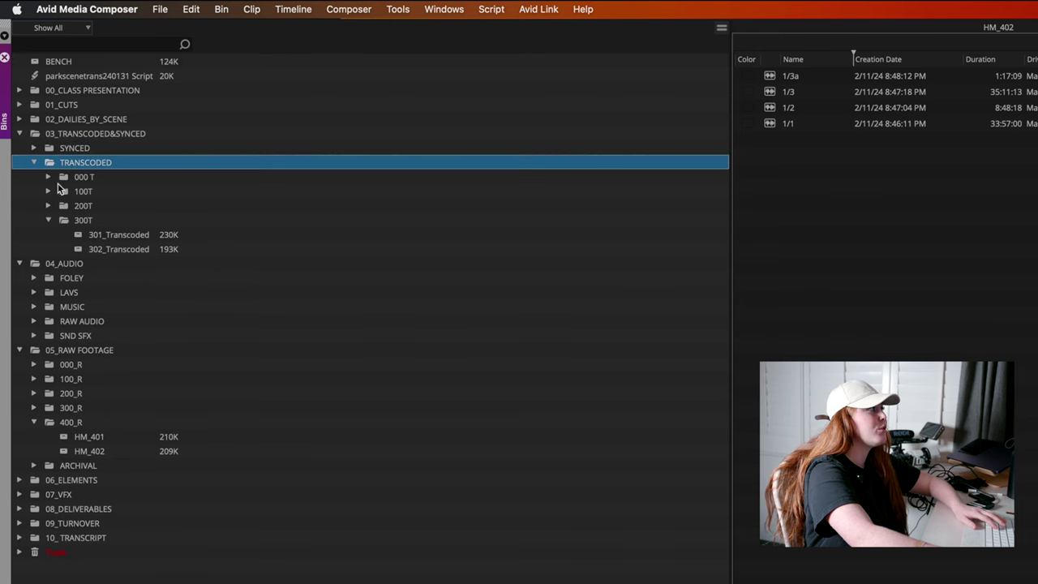
{"action": "left_click", "coordinate": [49, 220]}
- Create a new folder named '400 T' inside TRANSCODED
{"action": "right_click", "coordinate": [53, 164]}
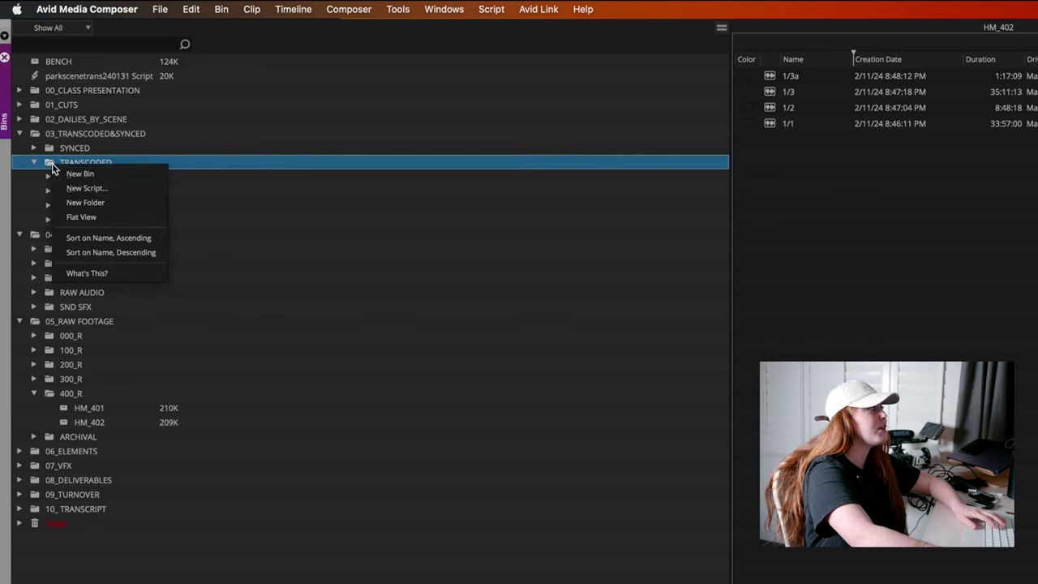
{"action": "left_click", "coordinate": [85, 202]}
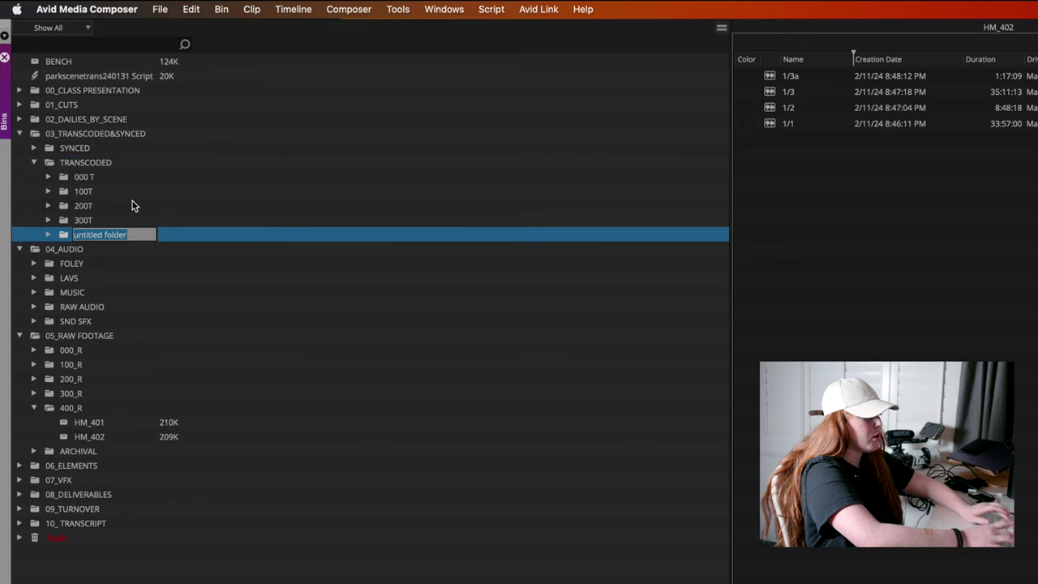
{"action": "type", "text": "400"}
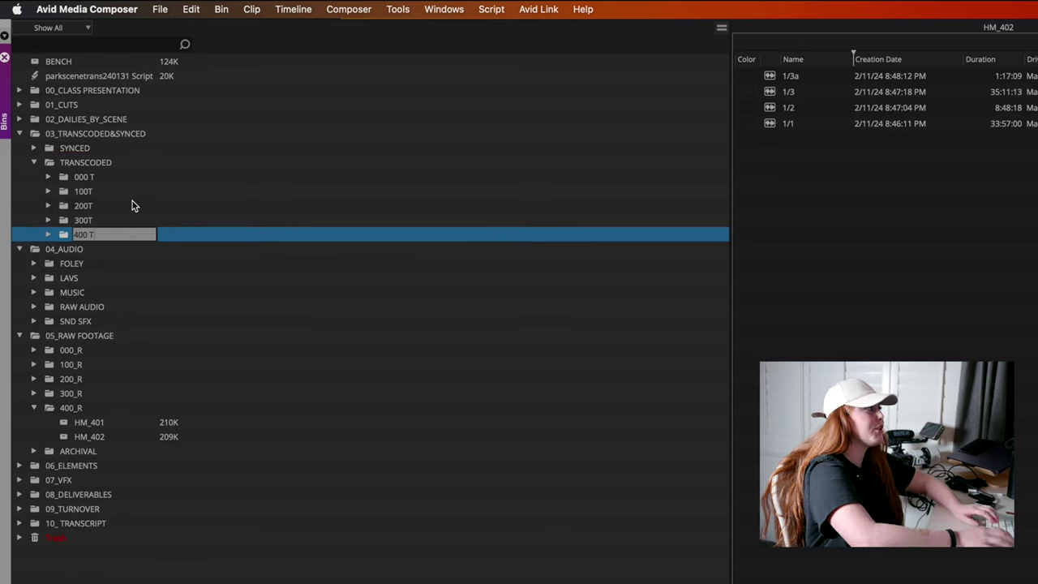
{"action": "type", "text": " T"}
{"action": "key", "text": "Return"}
{"action": "left_click", "coordinate": [48, 221]}
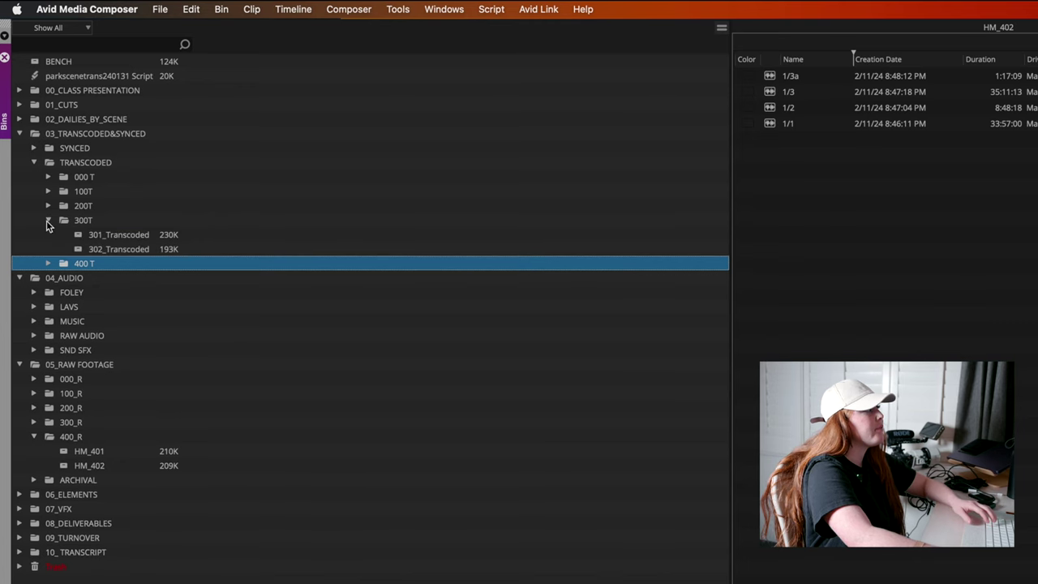
{"action": "left_click", "coordinate": [48, 220]}
{"action": "left_click", "coordinate": [48, 235]}
- Add the 401_Transcoded and 402_Transcoded bins inside the 400 T folder
{"action": "right_click", "coordinate": [68, 235]}
{"action": "left_click", "coordinate": [88, 244]}
{"action": "type", "text": "Humor Me Bin"}
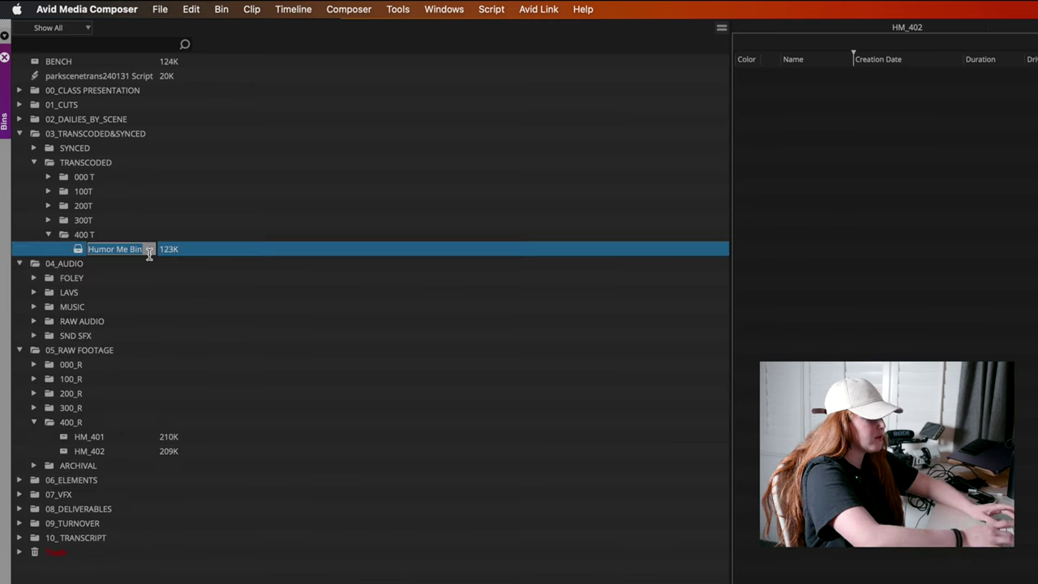
{"action": "type", "text": "401"}
{"action": "key", "text": "BackSpace"}
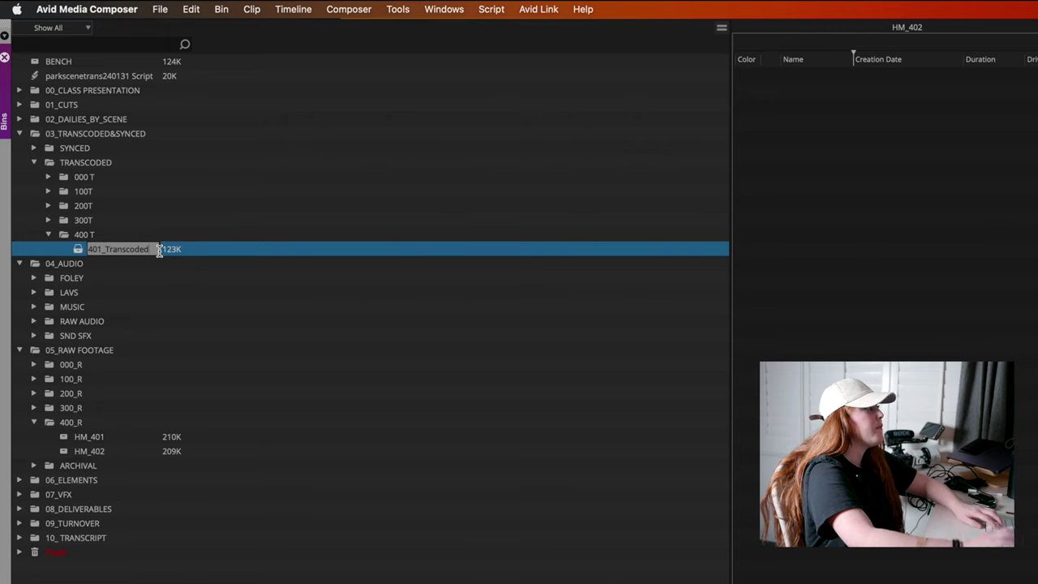
{"action": "key", "text": "Return"}
{"action": "right_click", "coordinate": [108, 236]}
{"action": "left_click", "coordinate": [126, 247]}
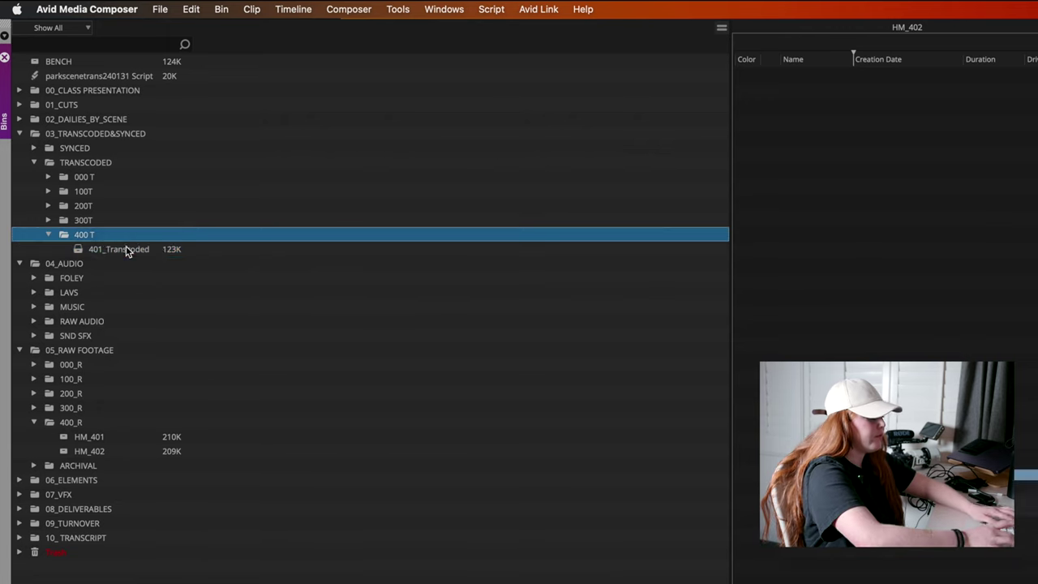
{"action": "type", "text": "402_Transcoded"}
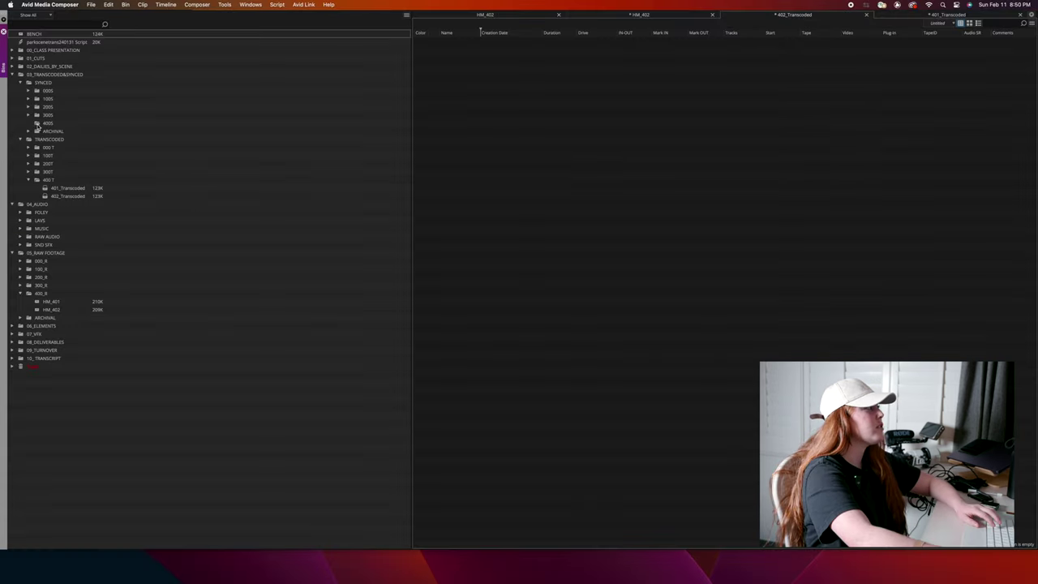
- Create a '402 SYNCED' bin inside the 400S folder
{"action": "left_click", "coordinate": [37, 124]}
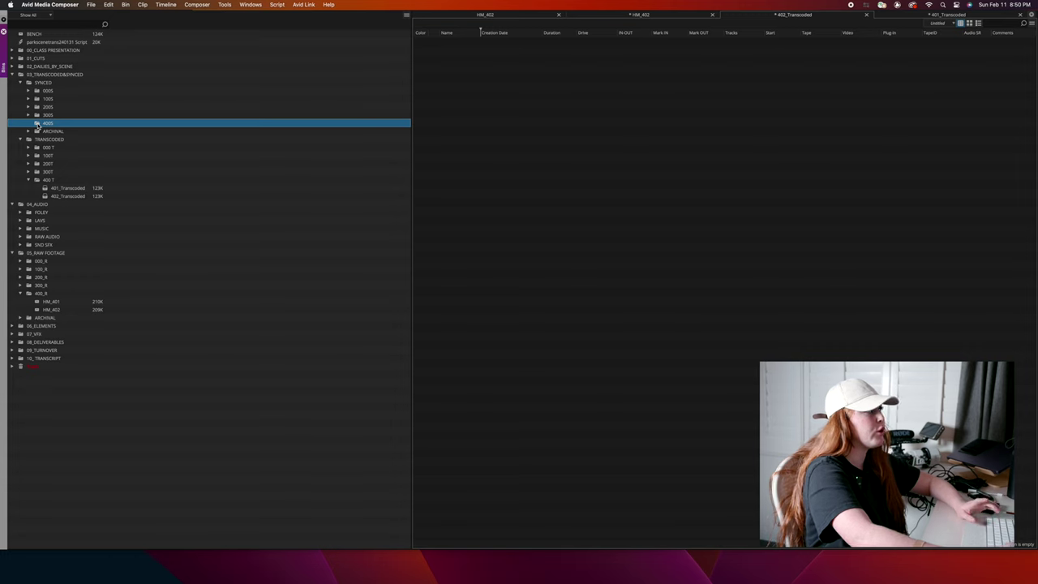
{"action": "right_click", "coordinate": [38, 124]}
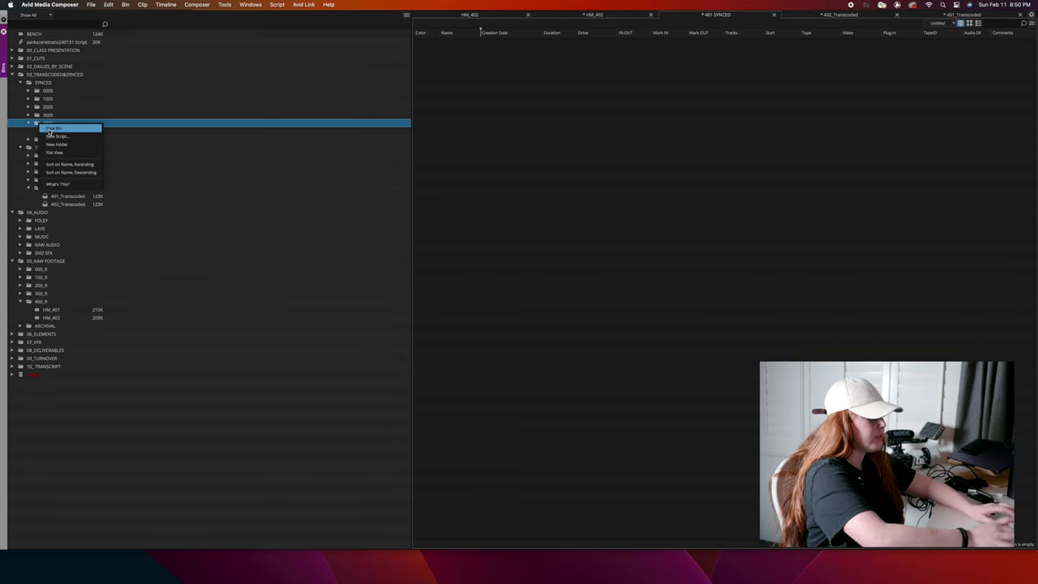
{"action": "left_click", "coordinate": [50, 129]}
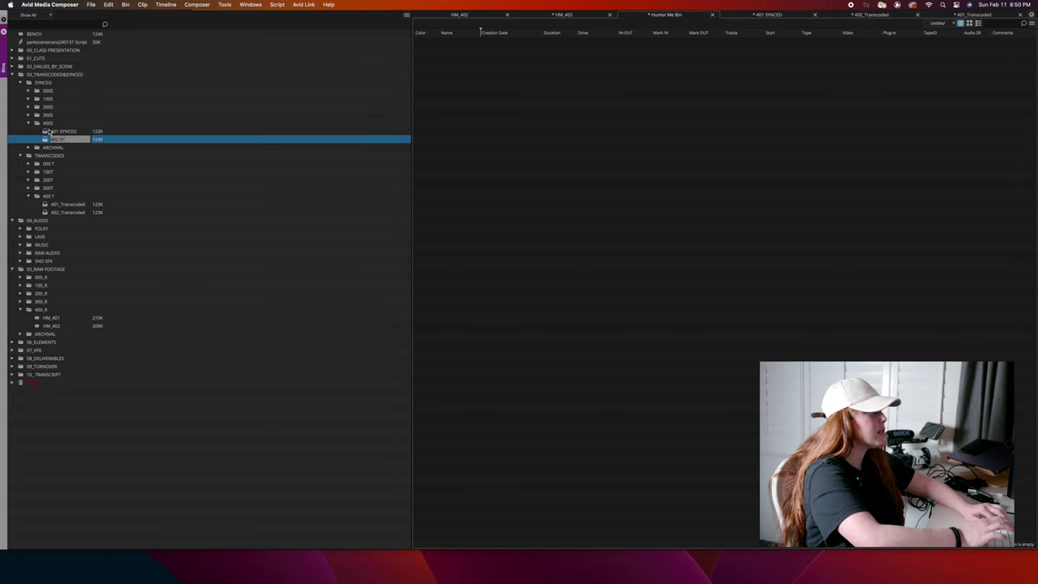
{"action": "type", "text": "402 SYNCED"}
{"action": "key", "text": "Return"}
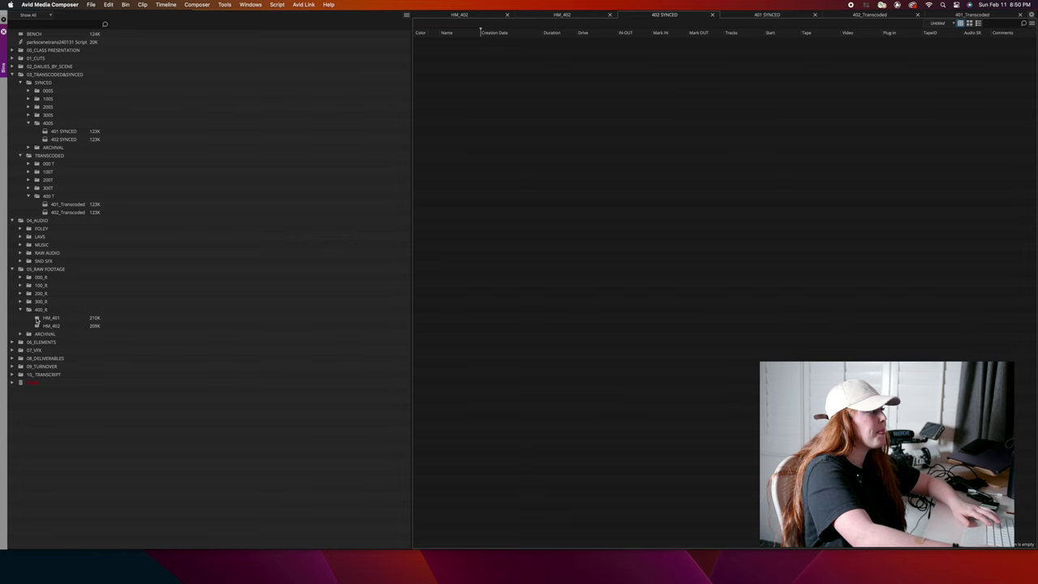
- Open the HM_401 bin and select its three clips for Consolidate/Transcode
{"action": "double_click", "coordinate": [36, 320]}
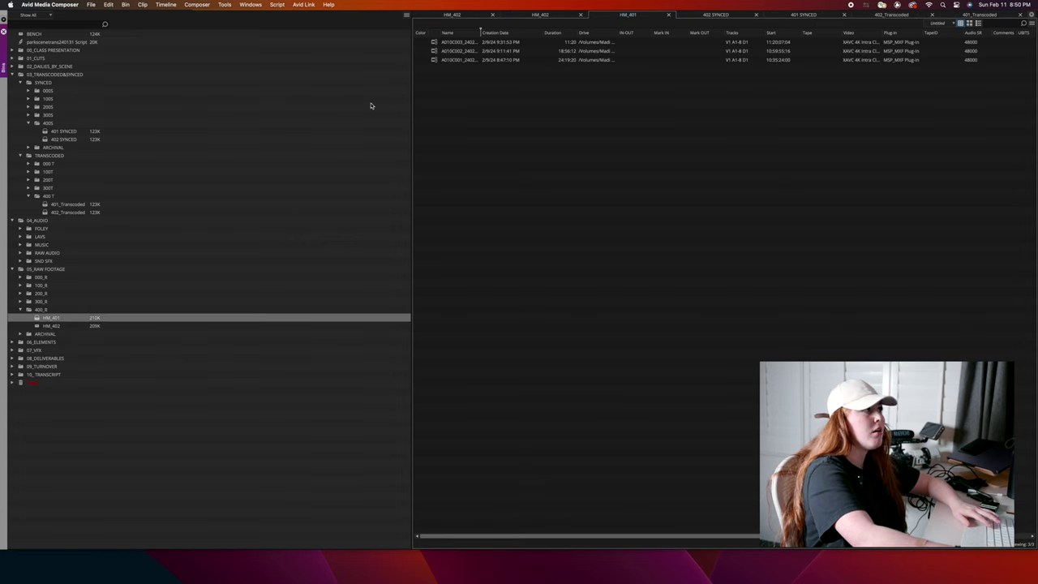
{"action": "left_click", "coordinate": [435, 43]}
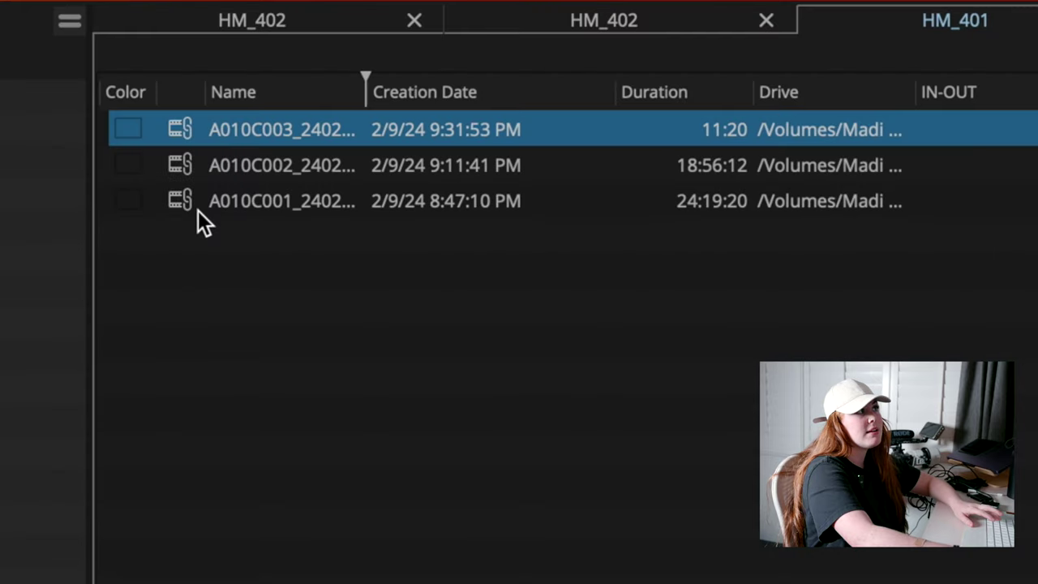
{"action": "left_click", "coordinate": [190, 209], "text": "shift"}
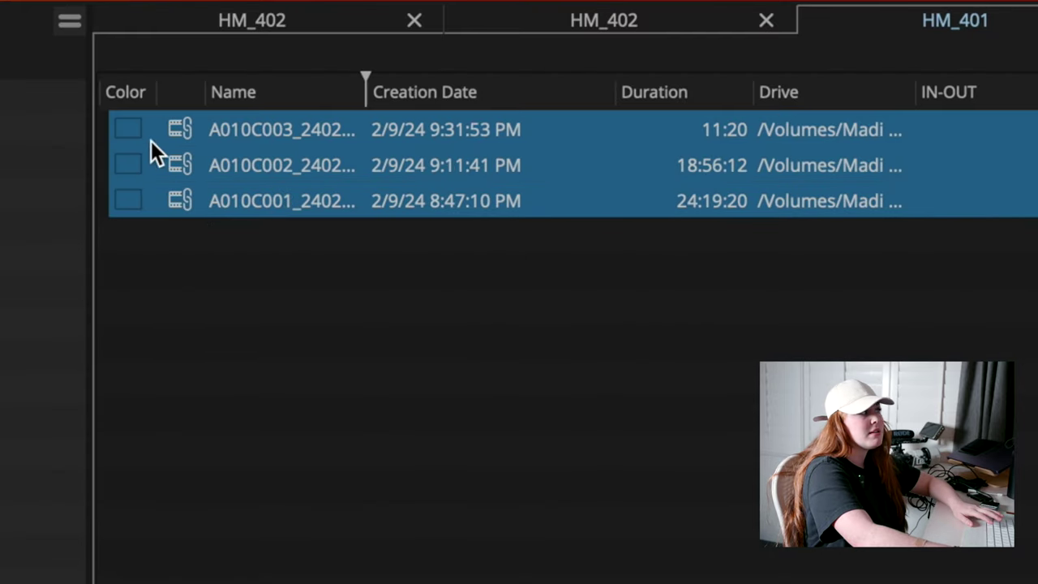
{"action": "right_click", "coordinate": [220, 198]}
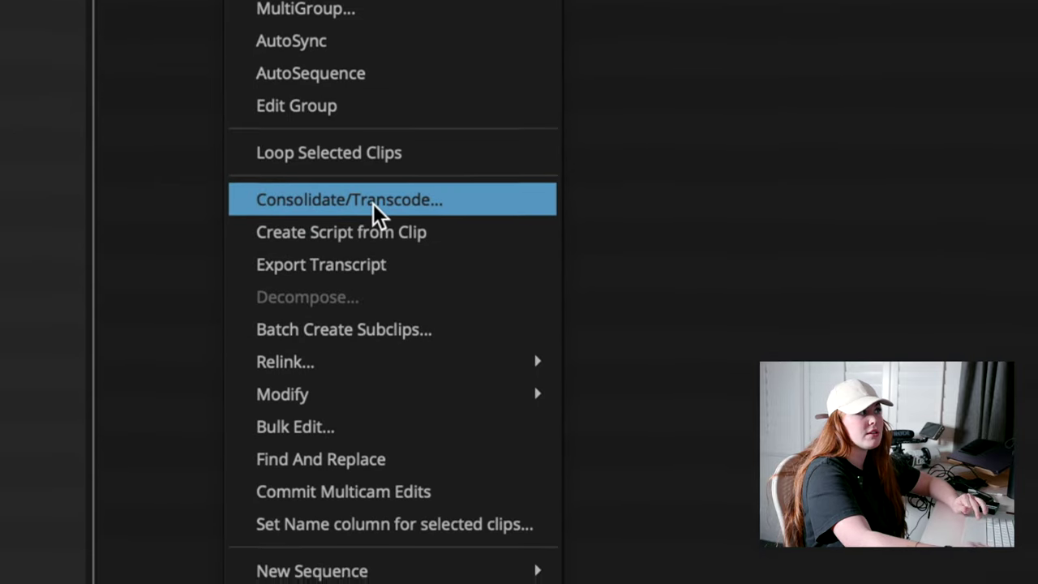
{"action": "left_click", "coordinate": [373, 203]}
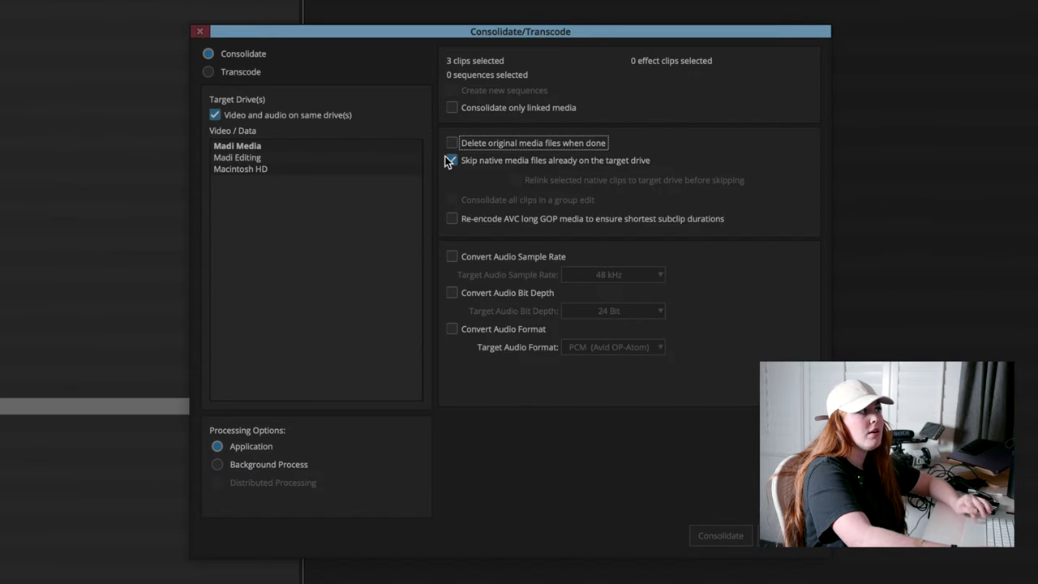
- Set Transcode to the editing drive, linked media only, source frame rate, DNxHR LB, 48 kHz audio
{"action": "left_click", "coordinate": [245, 71]}
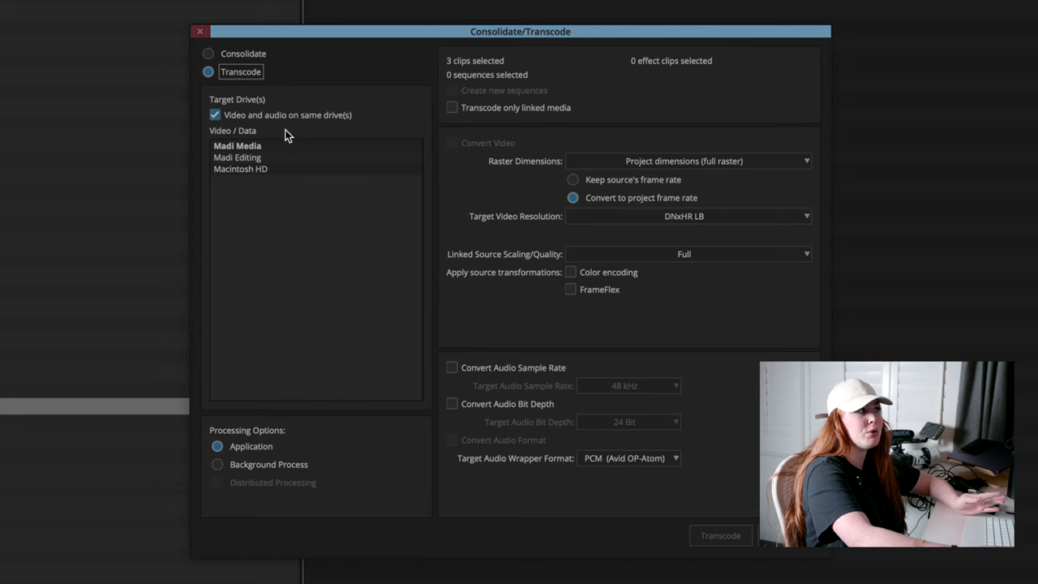
{"action": "left_click", "coordinate": [253, 159]}
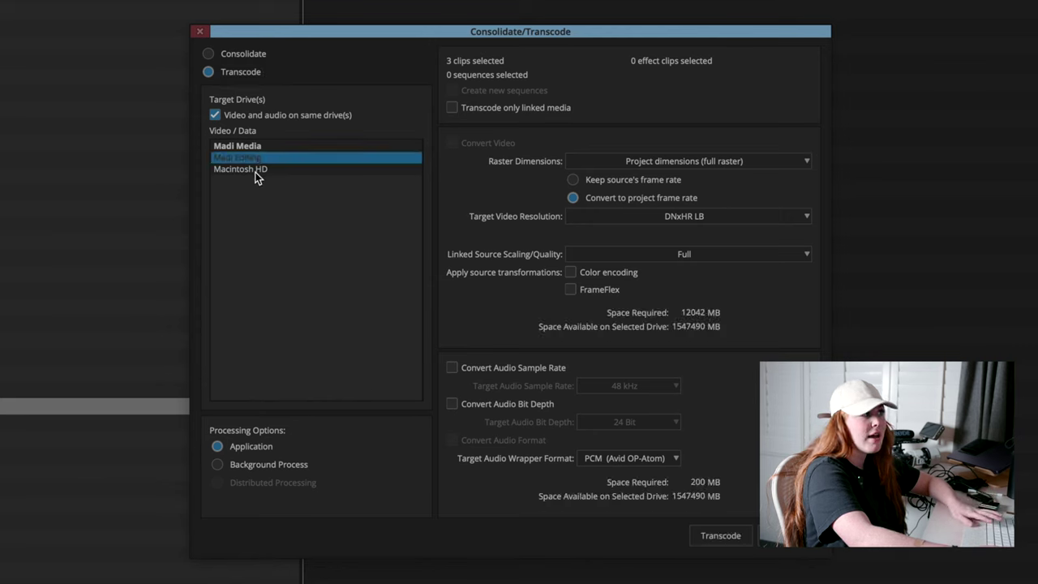
{"action": "left_click", "coordinate": [505, 109]}
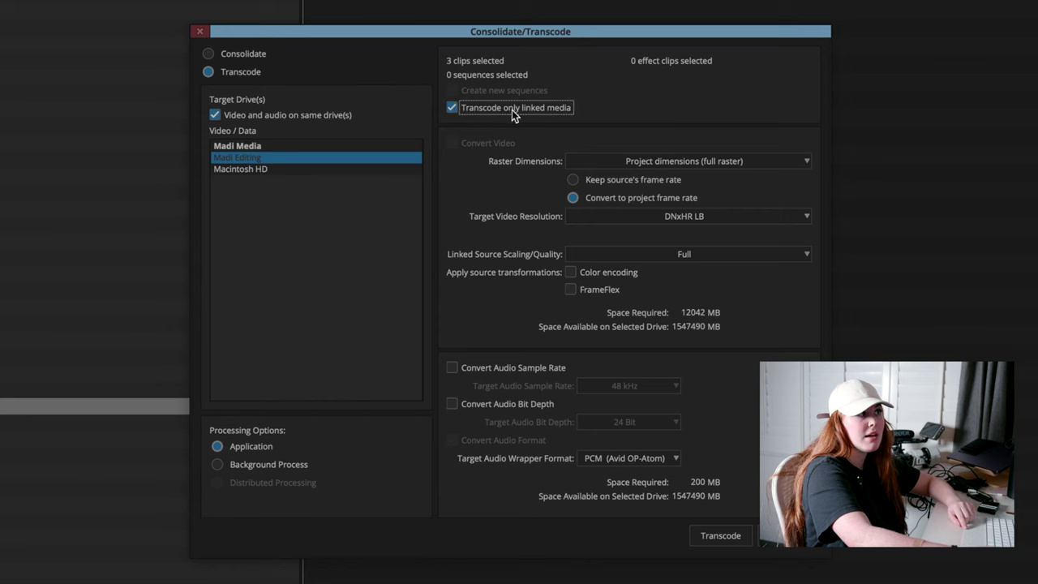
{"action": "left_click", "coordinate": [665, 179]}
{"action": "left_click", "coordinate": [724, 219]}
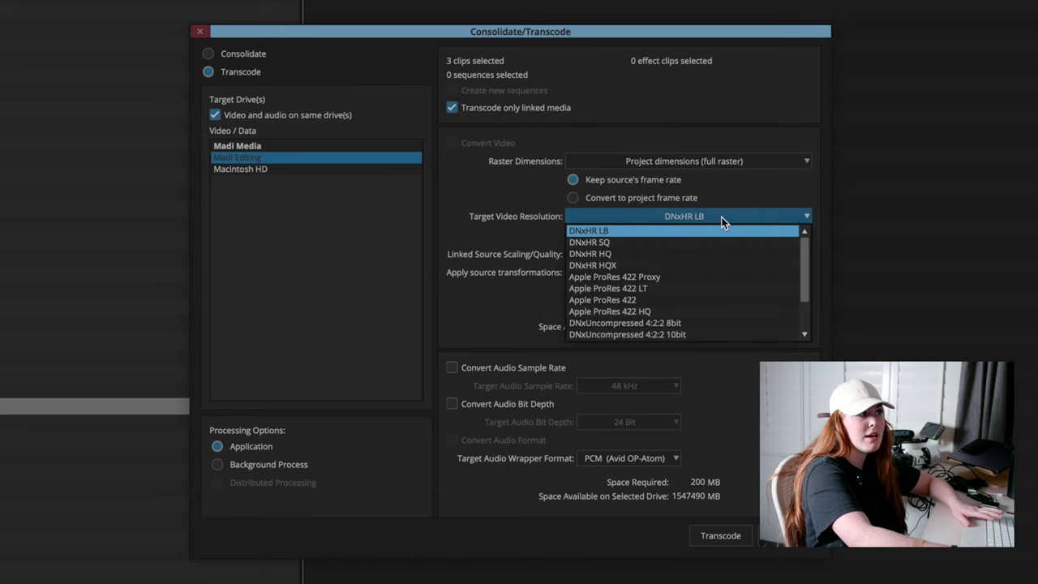
{"action": "left_click", "coordinate": [610, 232]}
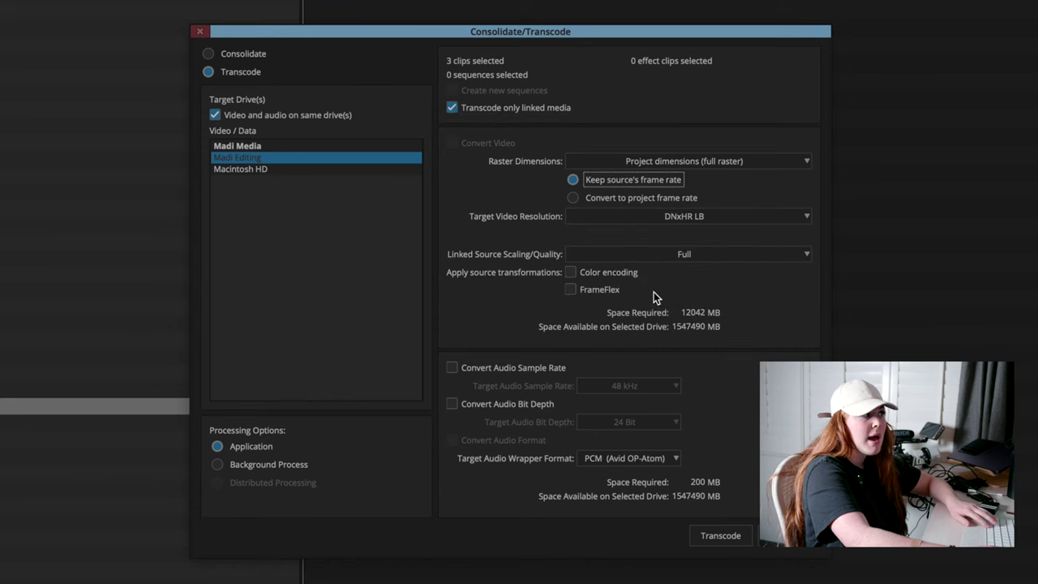
{"action": "left_click", "coordinate": [457, 367]}
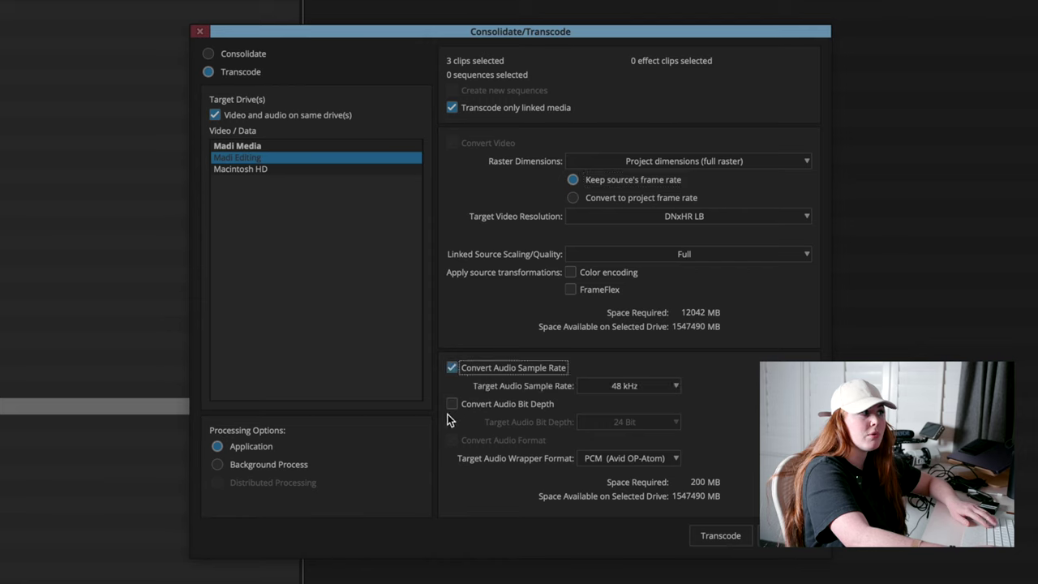
- Set 24 Bit audio, then move the new transcoded clips into 402_Transcoded and 401_Transcoded
{"action": "left_click", "coordinate": [451, 405]}
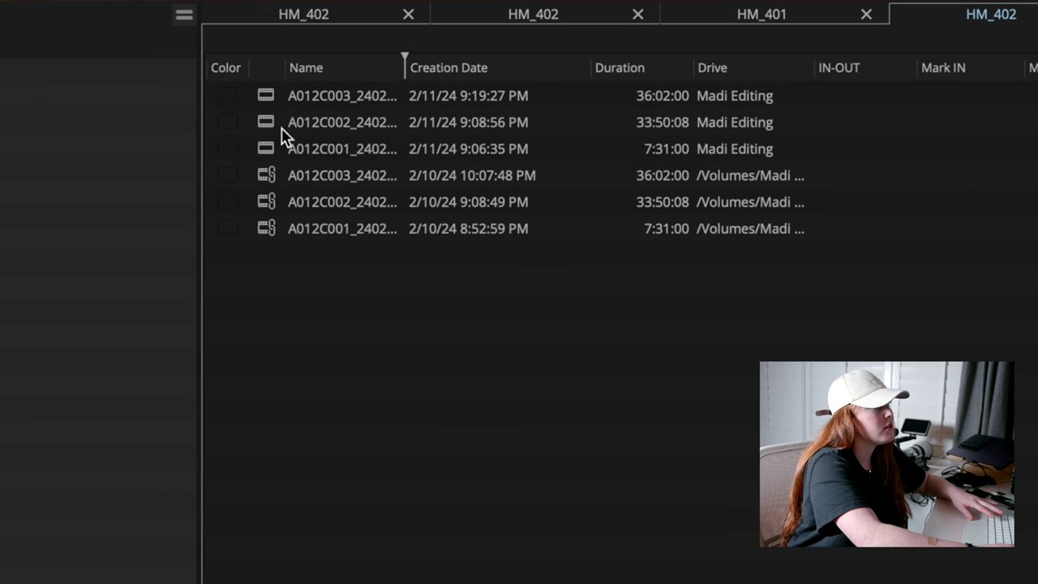
{"action": "left_click", "coordinate": [268, 95], "text": "shift"}
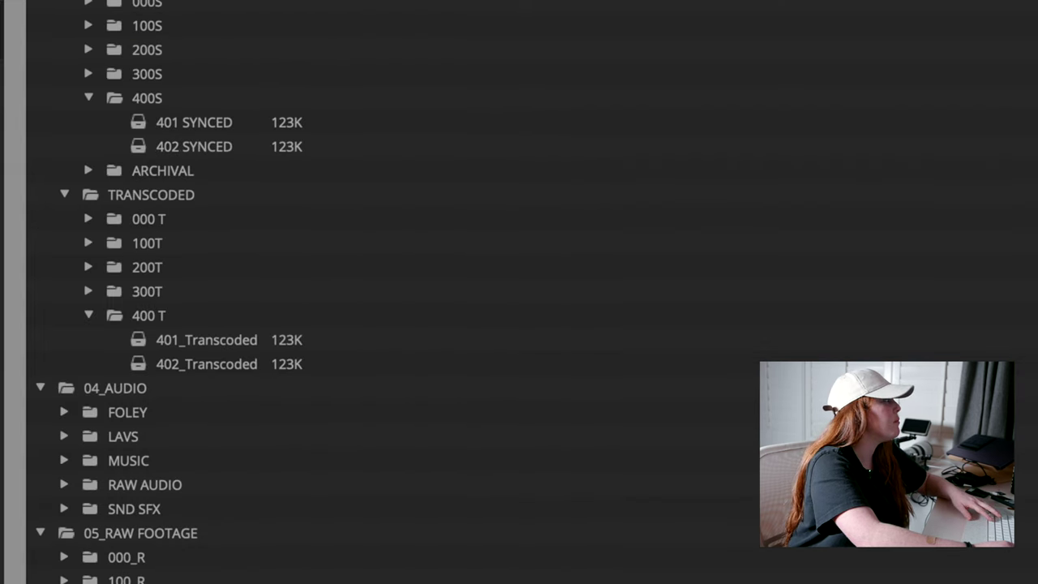
{"action": "left_click_drag", "start_coordinate": [351, 308], "coordinate": [144, 374]}
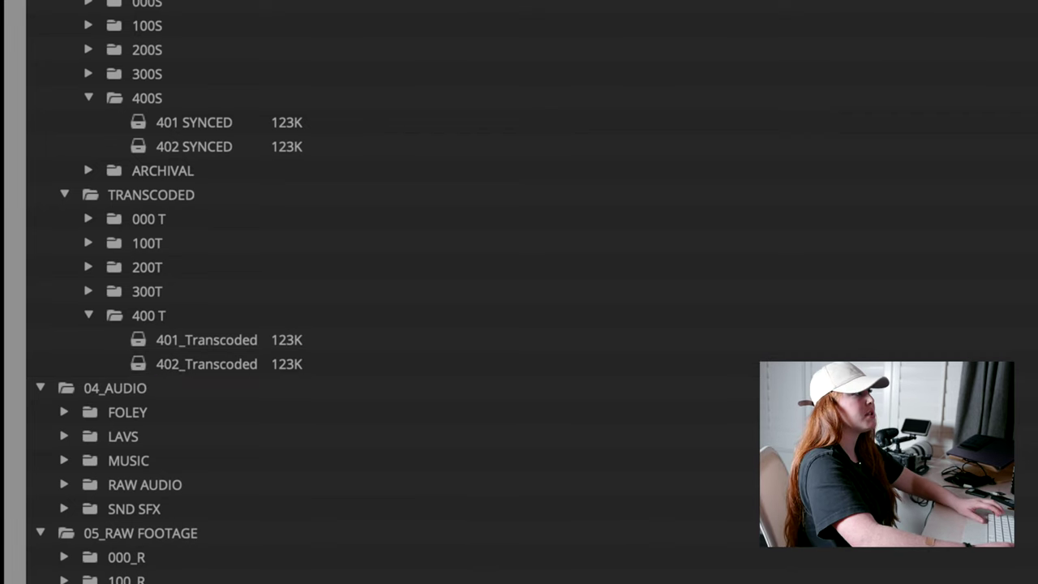
{"action": "left_click_drag", "start_coordinate": [896, 20], "coordinate": [145, 343]}
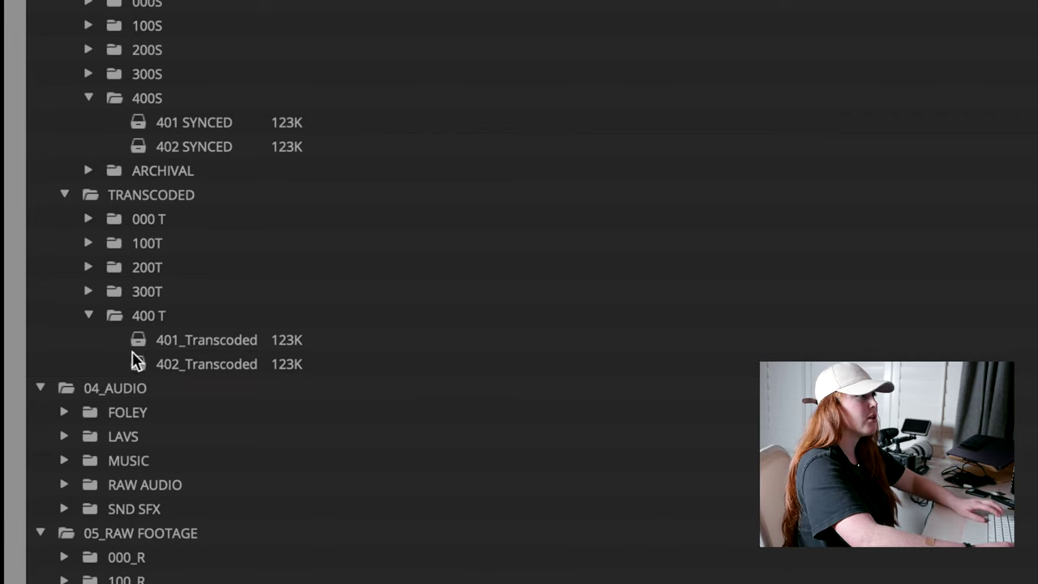
{"action": "left_click", "coordinate": [139, 342]}
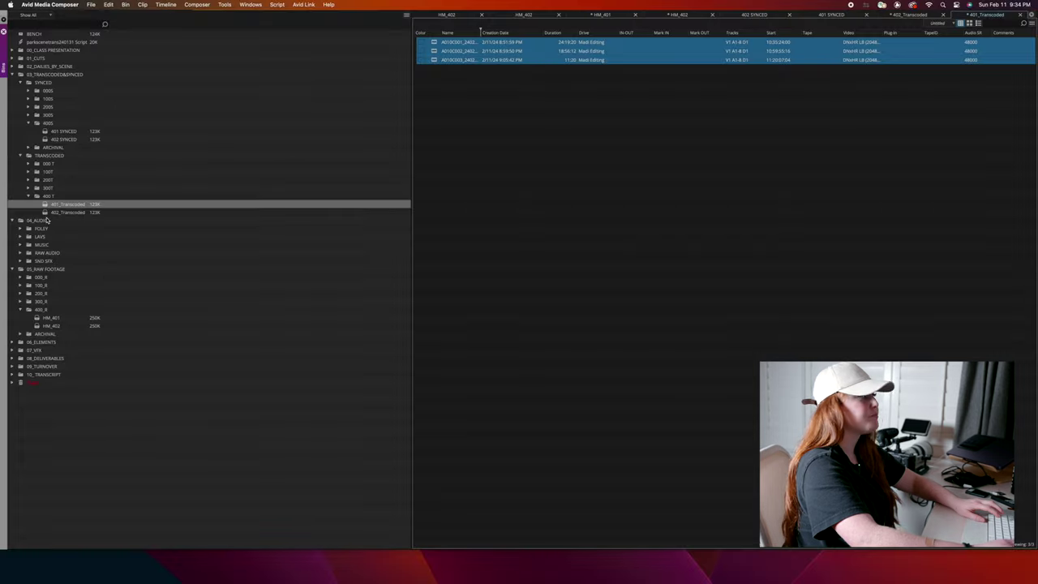
- Open the 402_Transcoded and 401_Transcoded bins to check their clips
{"action": "left_click", "coordinate": [136, 364]}
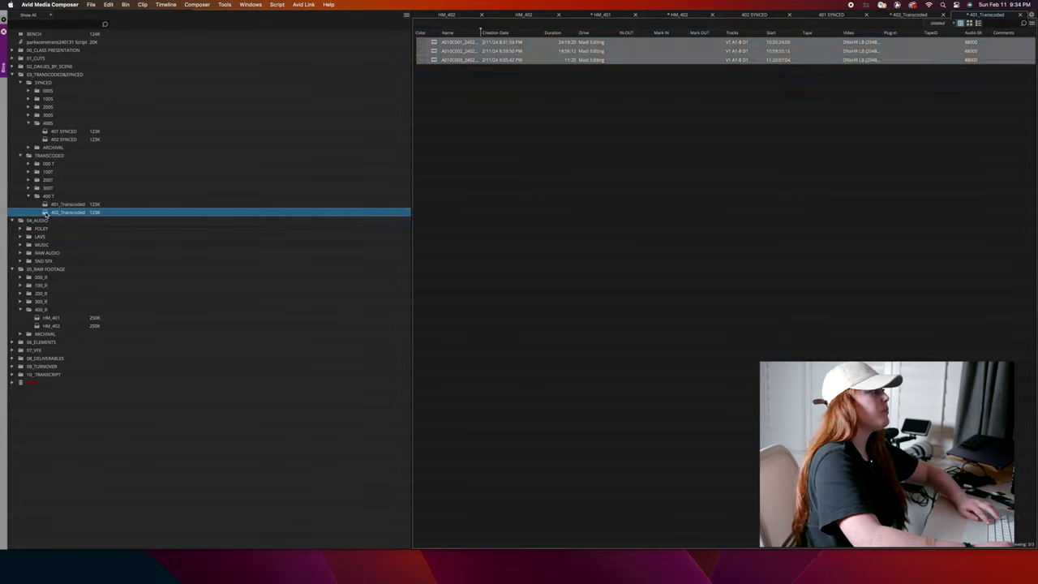
{"action": "double_click", "coordinate": [46, 212]}
{"action": "double_click", "coordinate": [47, 204]}
{"action": "left_click", "coordinate": [46, 212]}
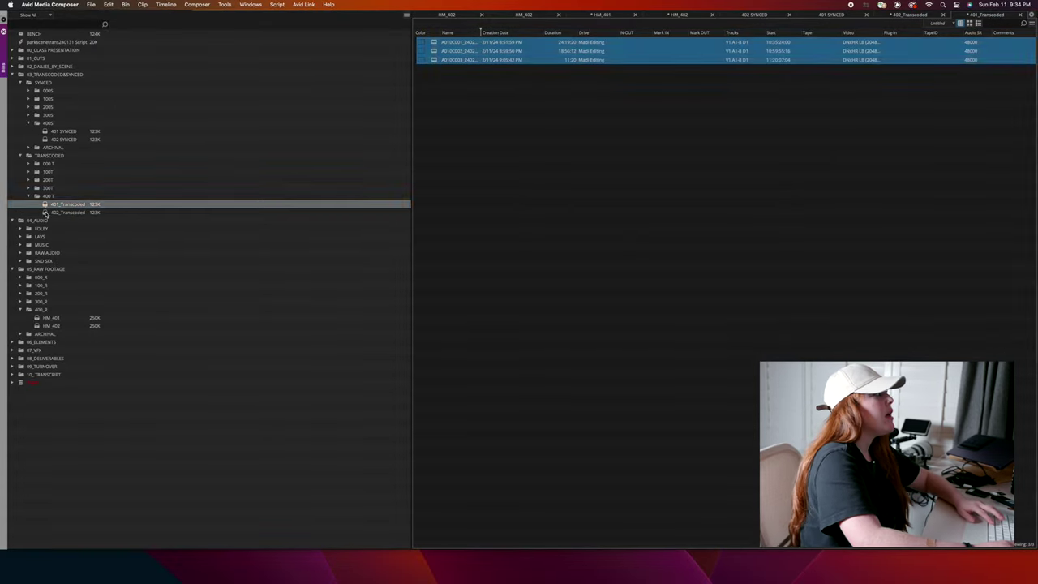
{"action": "double_click", "coordinate": [46, 205]}
{"action": "double_click", "coordinate": [46, 212]}
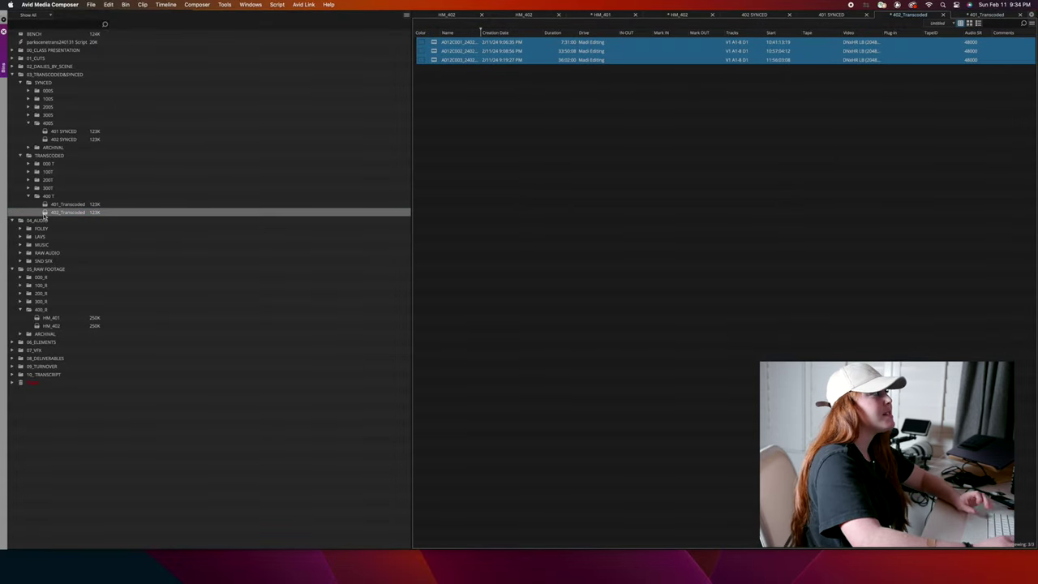
{"action": "left_click", "coordinate": [46, 206]}
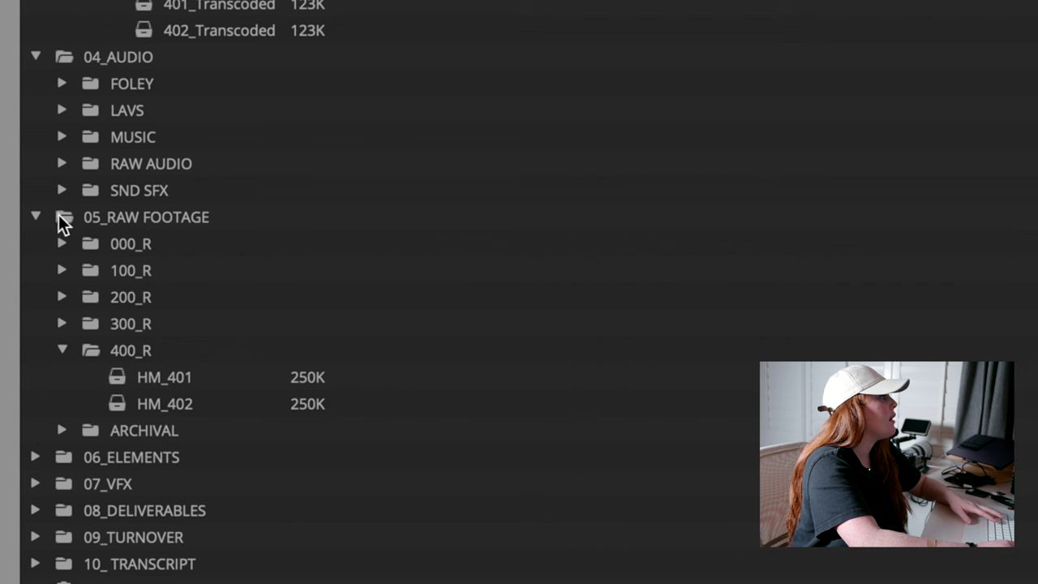
- Move the 1/1 and 1/1a audio clips from the HM_401 audio bin into 401 SYNCED
{"action": "left_click", "coordinate": [35, 216]}
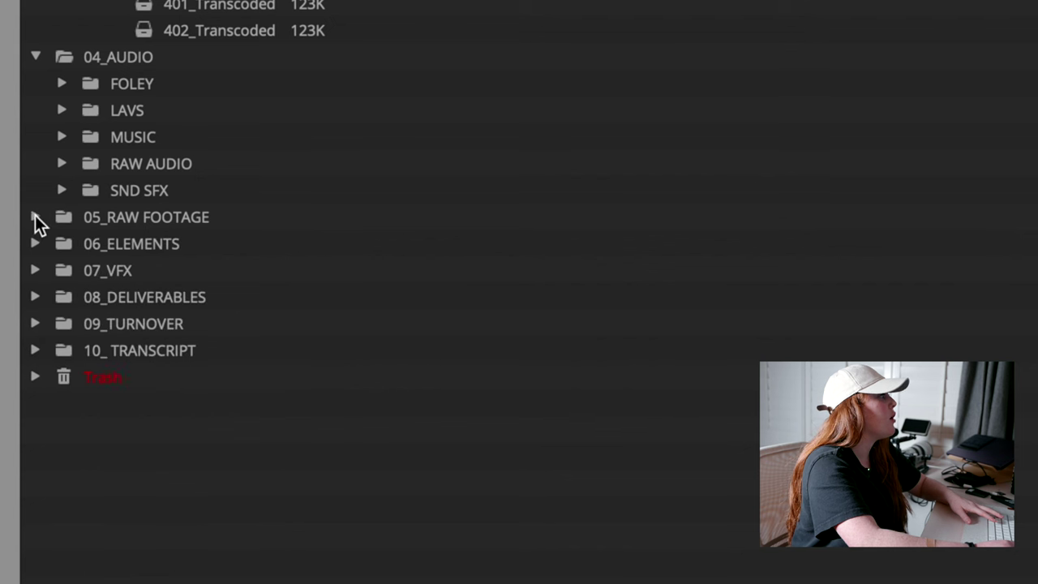
{"action": "left_click", "coordinate": [62, 164]}
{"action": "left_click", "coordinate": [89, 297]}
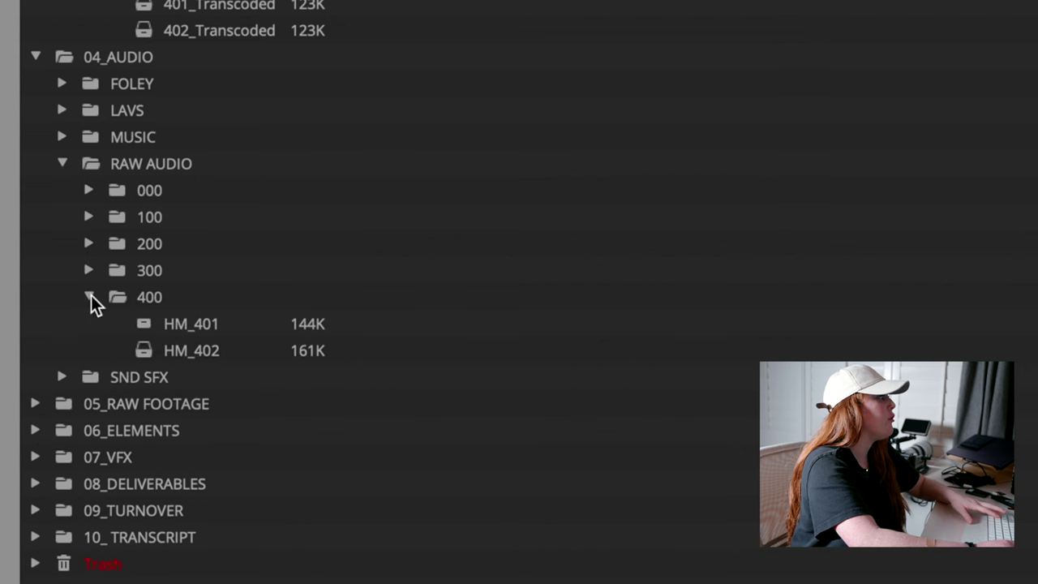
{"action": "left_click", "coordinate": [144, 323]}
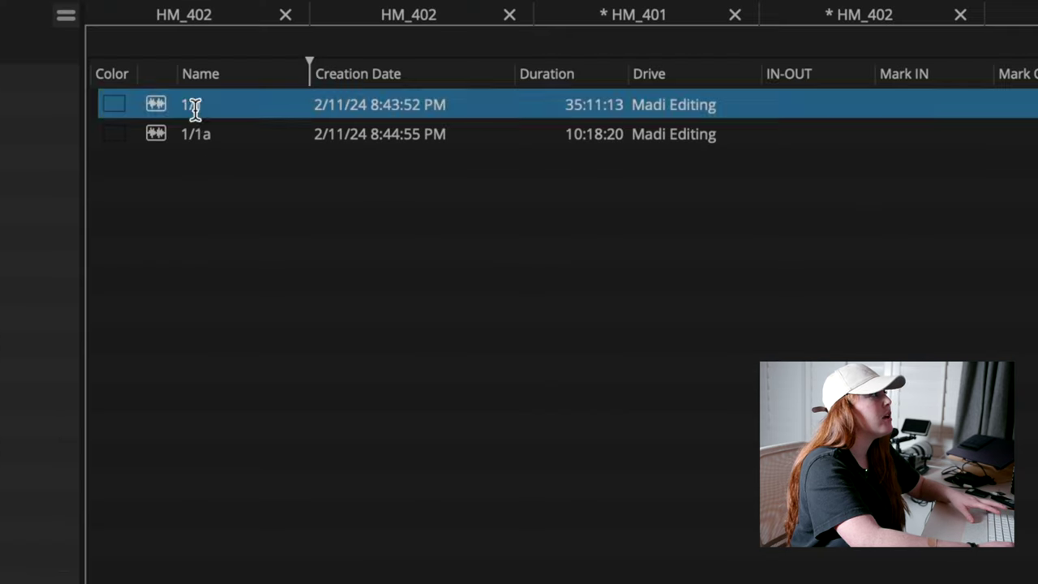
{"action": "left_click", "coordinate": [189, 105]}
{"action": "left_click", "coordinate": [197, 135], "text": "shift"}
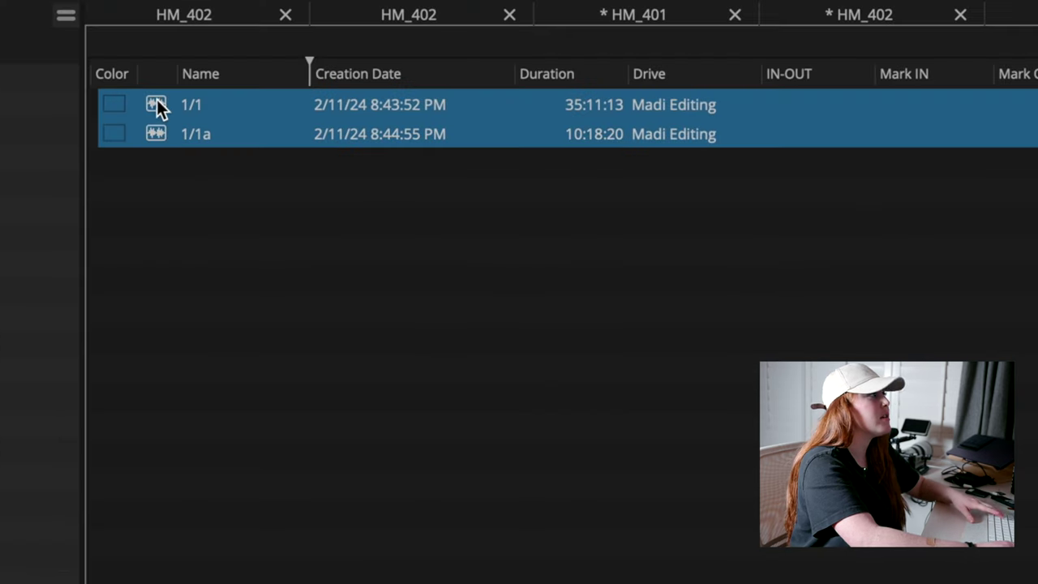
{"action": "left_click_drag", "start_coordinate": [156, 105], "coordinate": [208, 277]}
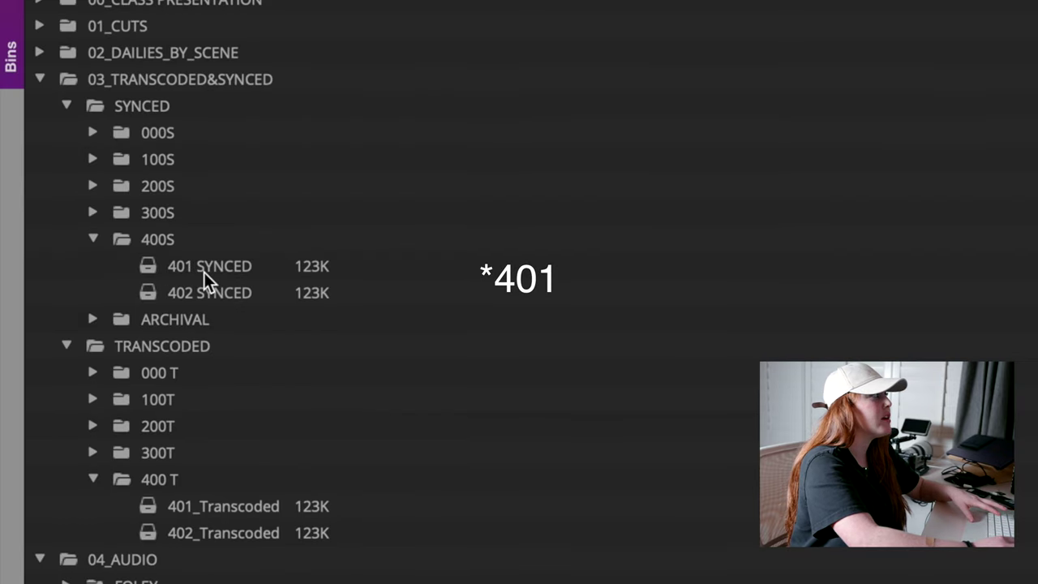
{"action": "double_click", "coordinate": [157, 513]}
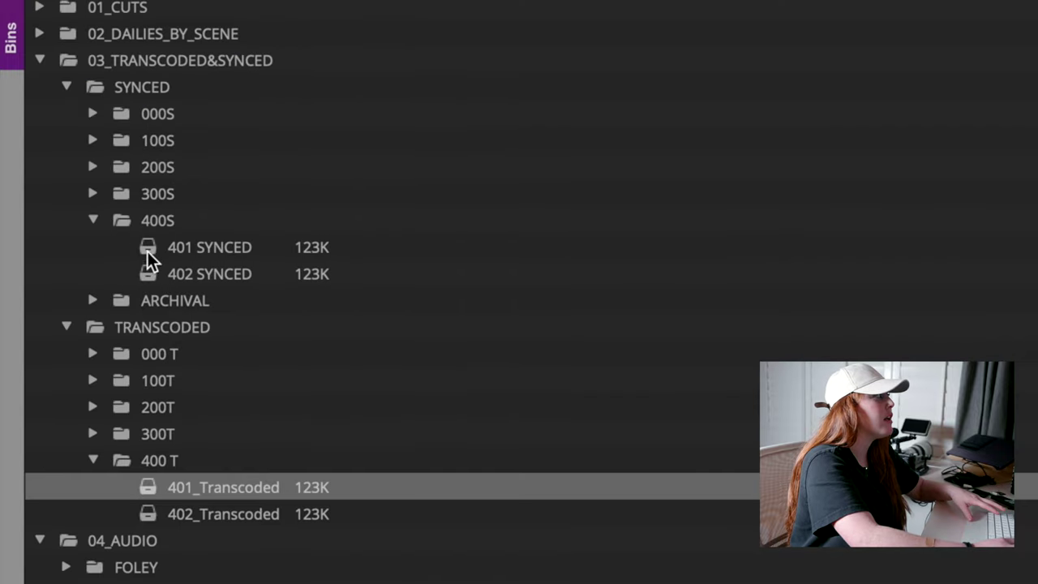
- Open 401 SYNCED and compare the A010C001 start timecode against the 1/1 audio start
{"action": "double_click", "coordinate": [148, 250]}
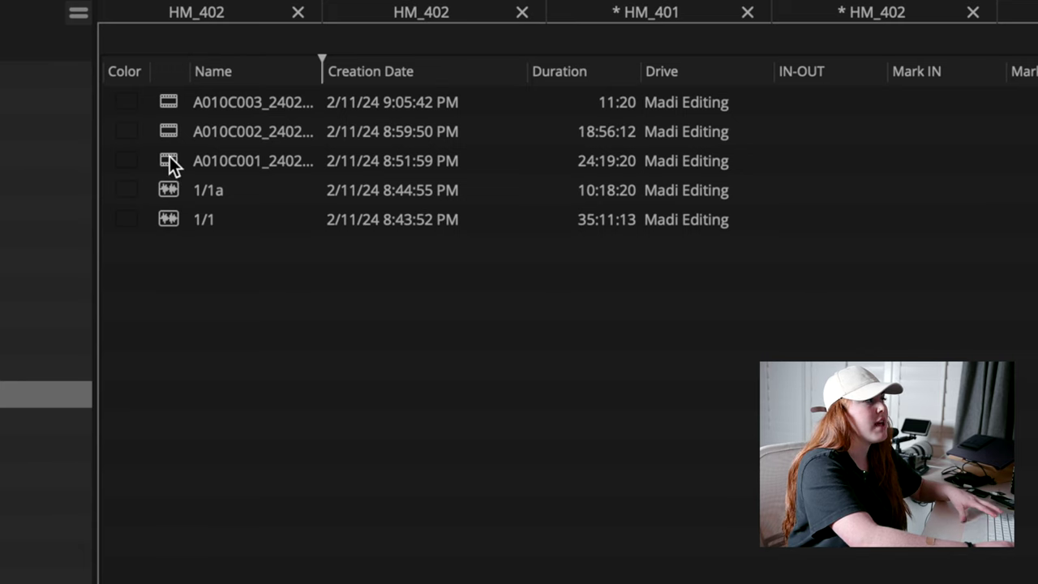
{"action": "left_click", "coordinate": [169, 157]}
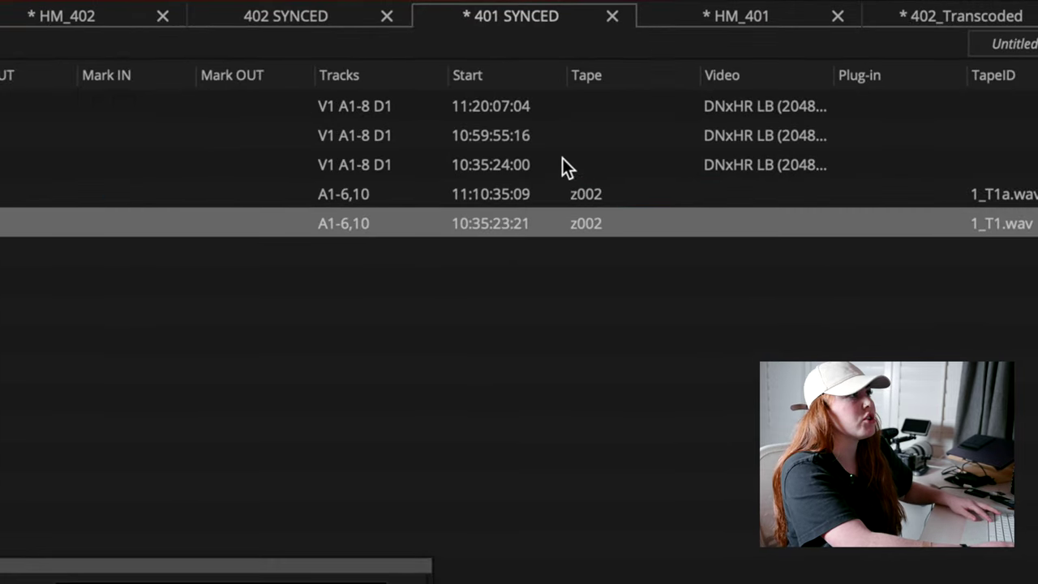
{"action": "double_click", "coordinate": [489, 155]}
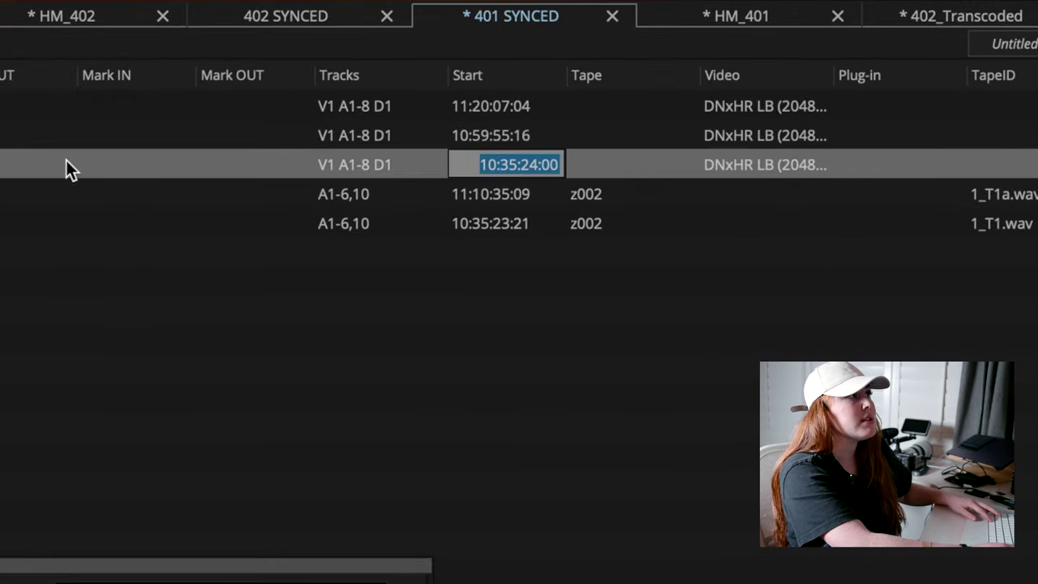
{"action": "left_click", "coordinate": [466, 165]}
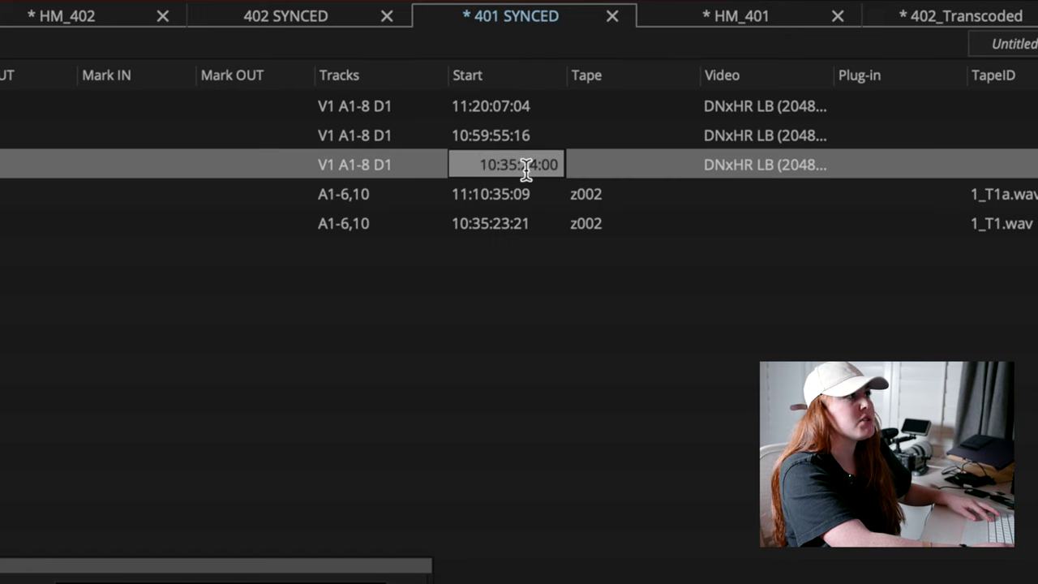
{"action": "left_click", "coordinate": [479, 231]}
{"action": "left_click", "coordinate": [478, 229]}
{"action": "left_click", "coordinate": [430, 235]}
{"action": "left_click", "coordinate": [476, 228]}
{"action": "left_click", "coordinate": [491, 165]}
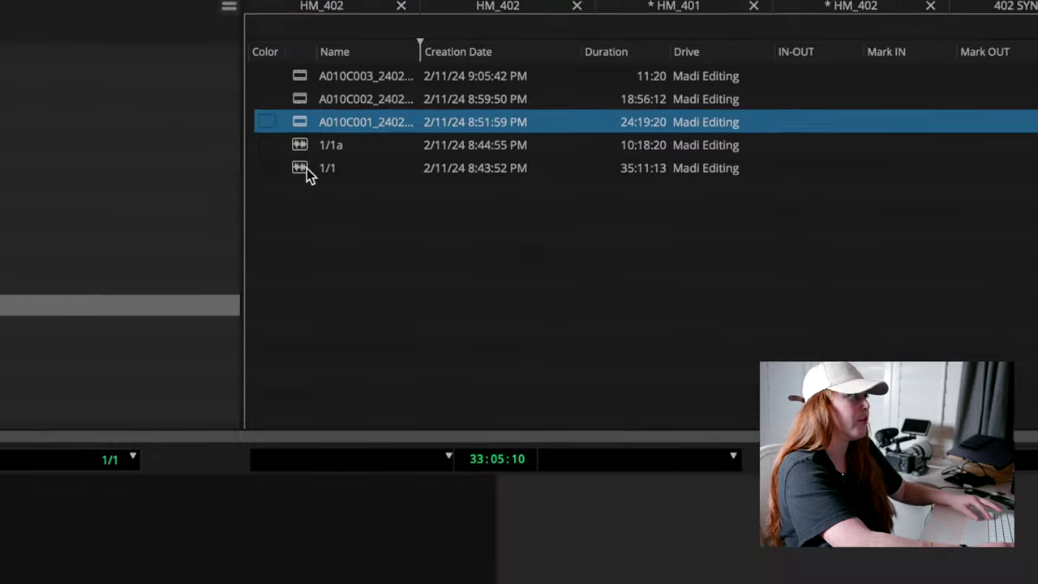
- AutoSync A010C001 with the 1/1 audio on source timecode and play the sync clip
{"action": "right_click", "coordinate": [305, 168]}
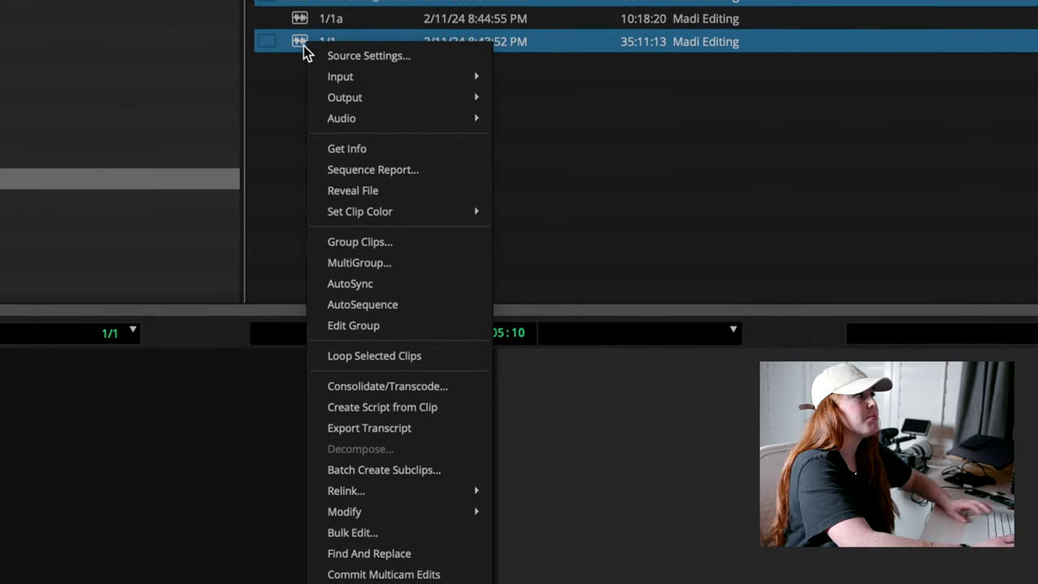
{"action": "left_click", "coordinate": [369, 284]}
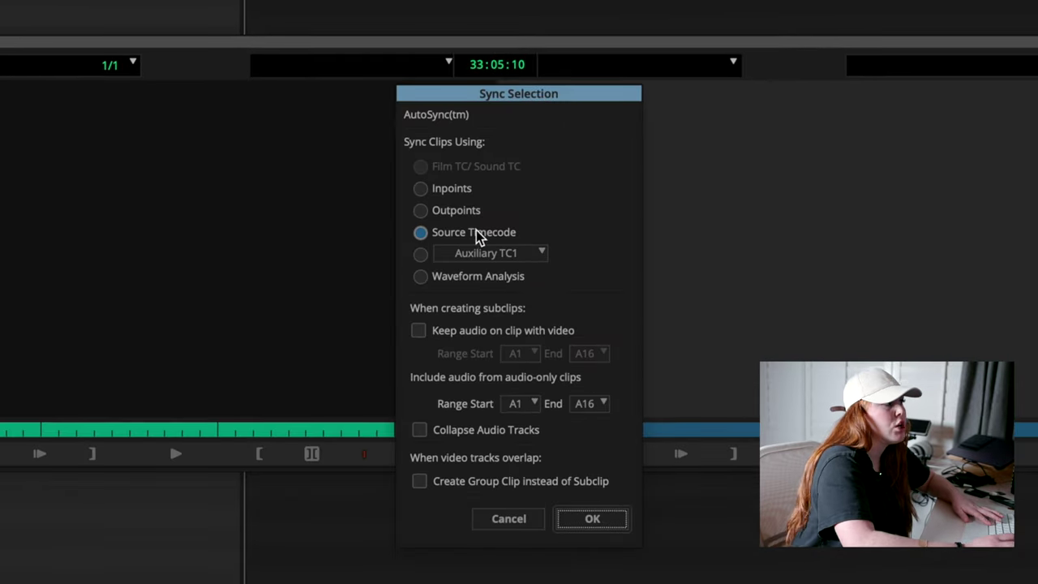
{"action": "left_click", "coordinate": [613, 521]}
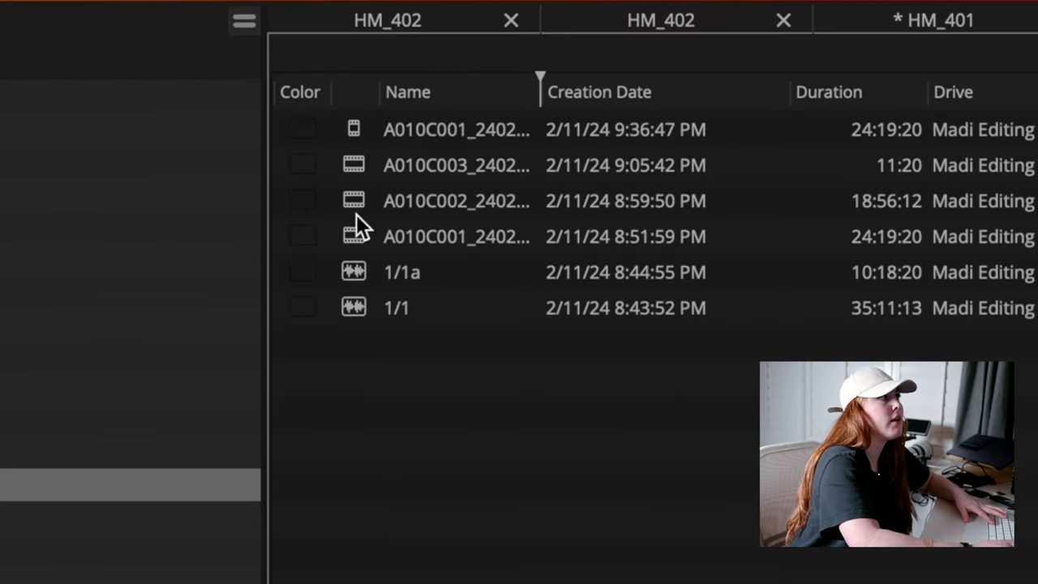
{"action": "left_click", "coordinate": [349, 129]}
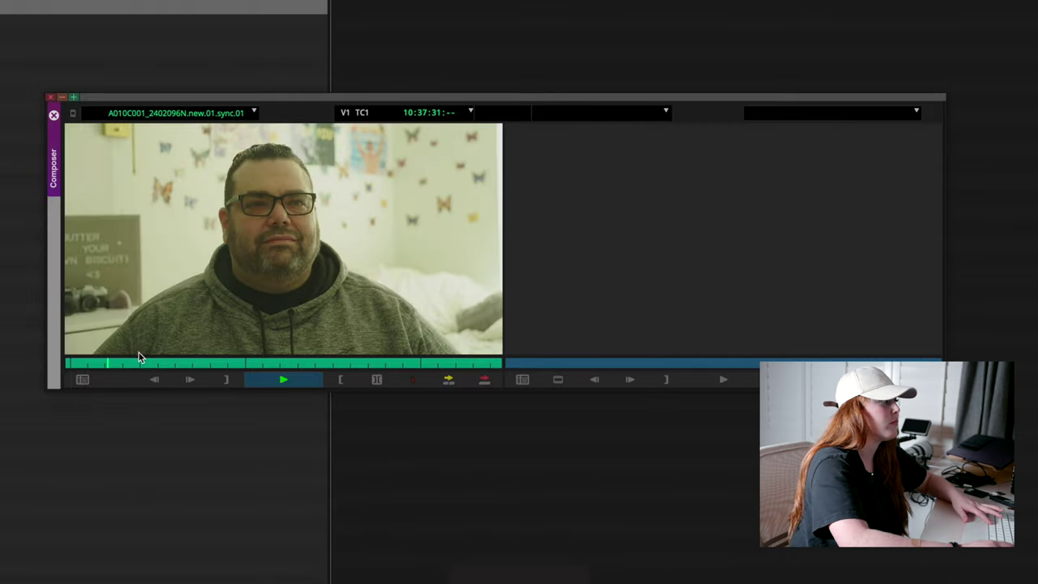
{"action": "left_click", "coordinate": [141, 357]}
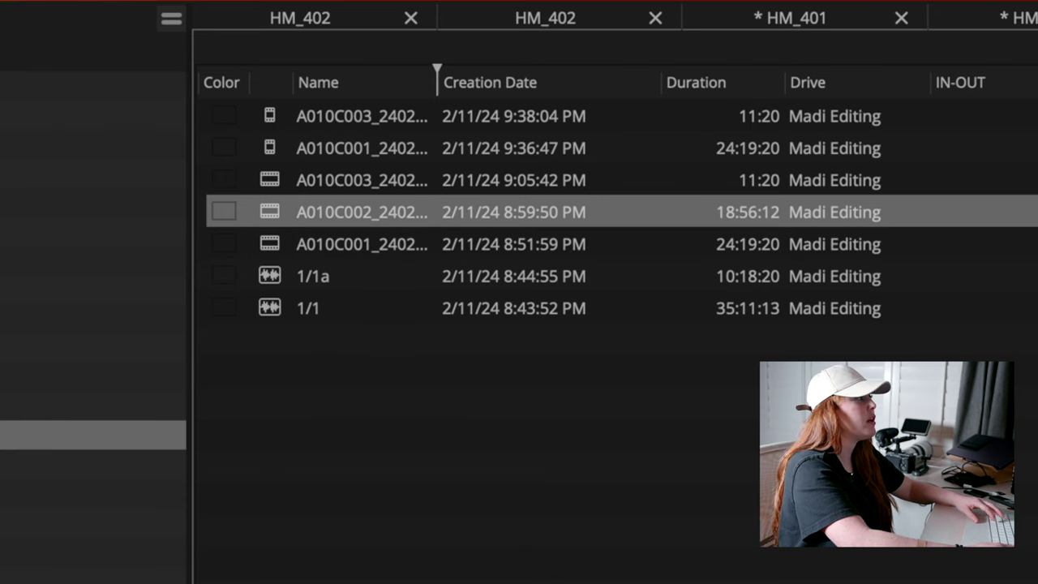
- Move the 1/1 and 1/1a audio and the source video clips out of 401 SYNCED
{"action": "left_click", "coordinate": [258, 277]}
{"action": "left_click", "coordinate": [274, 304], "text": "shift"}
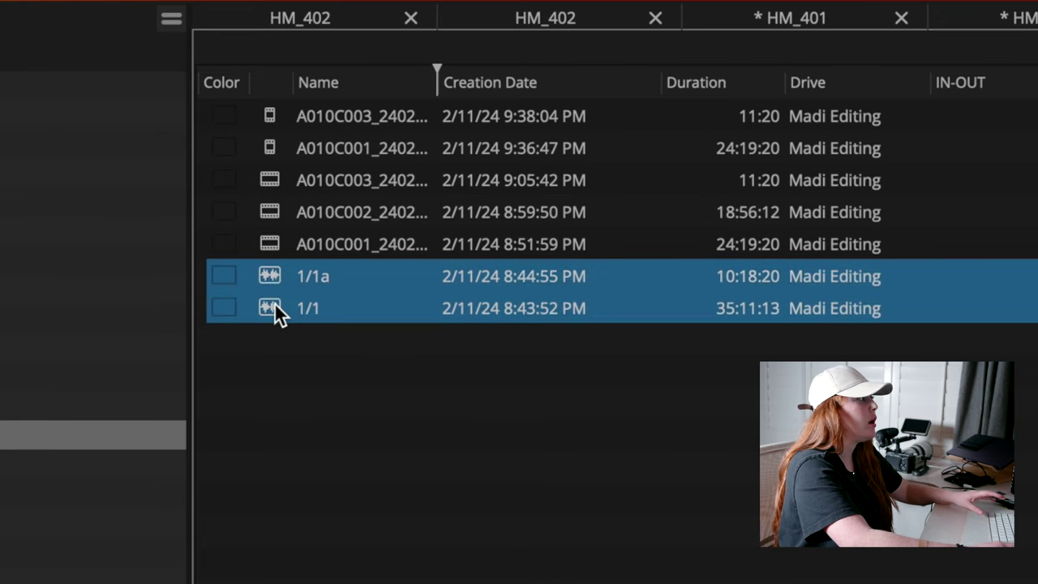
{"action": "left_click_drag", "start_coordinate": [274, 304], "coordinate": [171, 400]}
{"action": "left_click", "coordinate": [271, 192]}
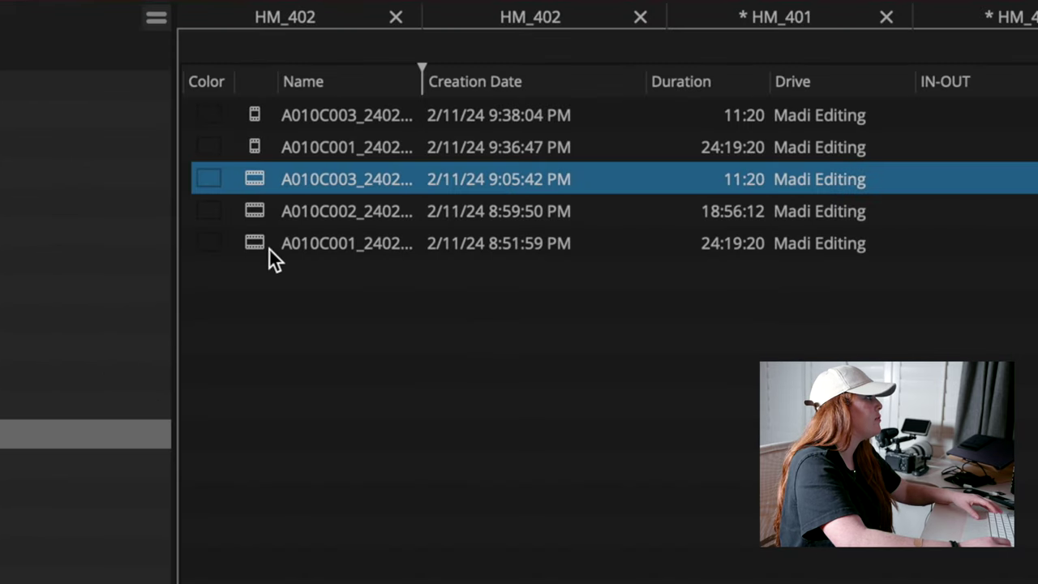
{"action": "left_click", "coordinate": [264, 240], "text": "shift"}
{"action": "left_click_drag", "start_coordinate": [267, 203], "coordinate": [252, 336]}
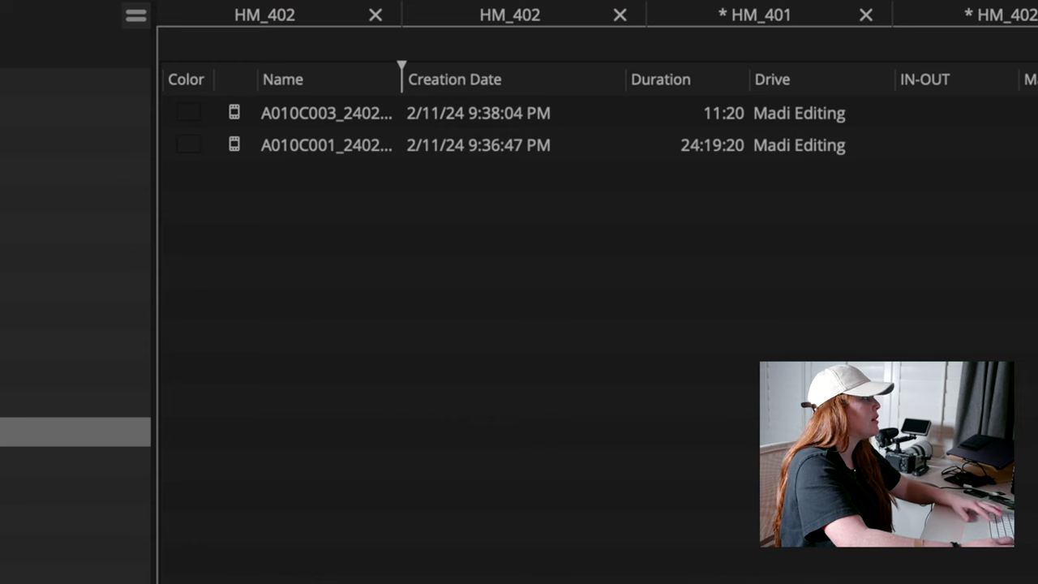
{"action": "left_click", "coordinate": [243, 113]}
{"action": "left_click", "coordinate": [248, 154], "text": "shift"}
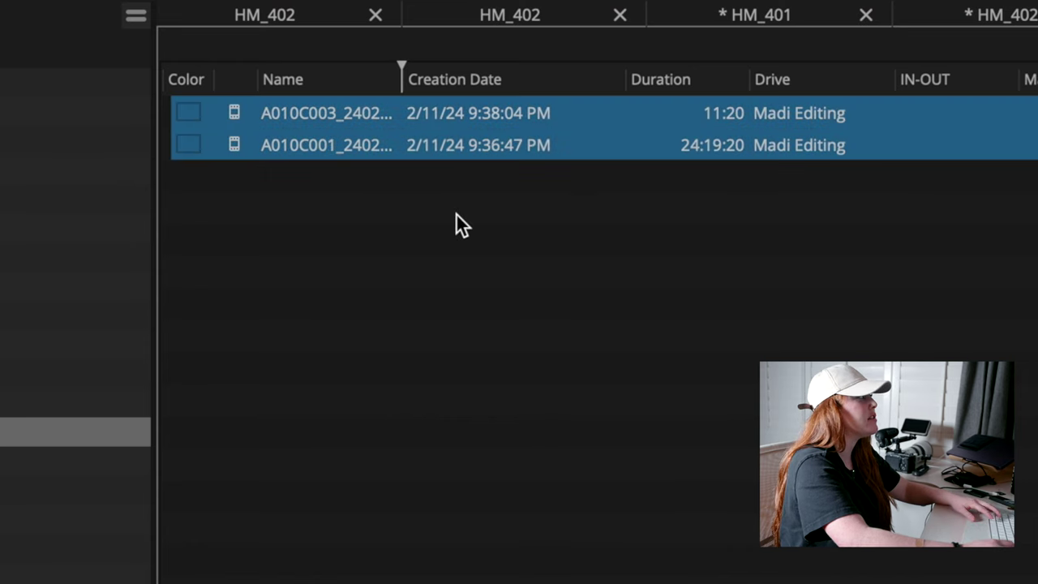
{"action": "left_click", "coordinate": [361, 218]}
- Gather the 402_Transcoded clips and the four HM_402 audio clips into 402 SYNCED
{"action": "left_click", "coordinate": [75, 431]}
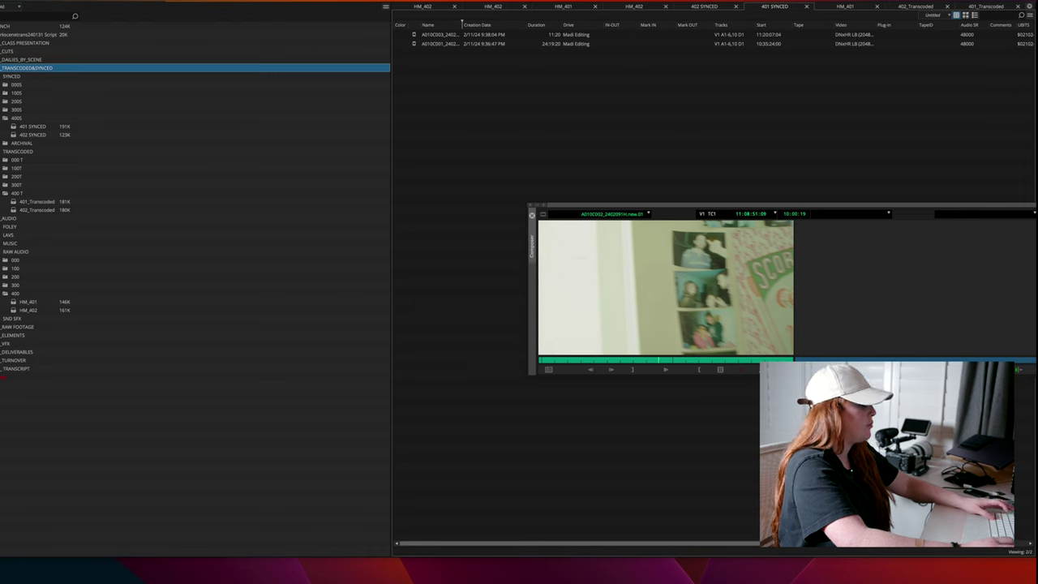
{"action": "double_click", "coordinate": [13, 210]}
{"action": "left_click_drag", "start_coordinate": [28, 162], "coordinate": [30, 135]}
{"action": "double_click", "coordinate": [13, 311]}
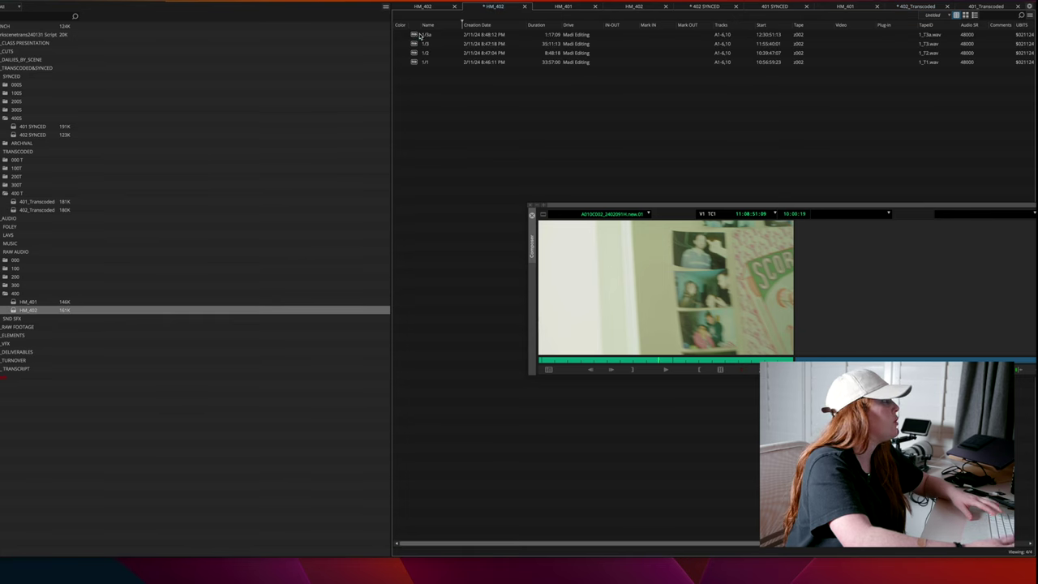
{"action": "left_click_drag", "start_coordinate": [420, 34], "coordinate": [425, 64]}
{"action": "left_click_drag", "start_coordinate": [35, 144], "coordinate": [33, 135]}
{"action": "double_click", "coordinate": [34, 134]}
{"action": "left_click", "coordinate": [446, 100]}
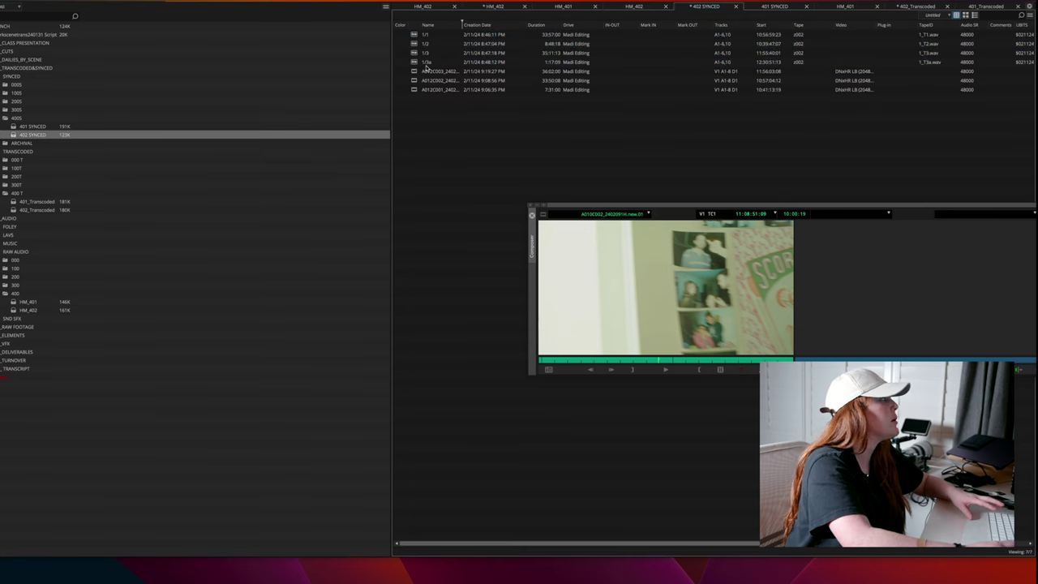
{"action": "left_click", "coordinate": [414, 71]}
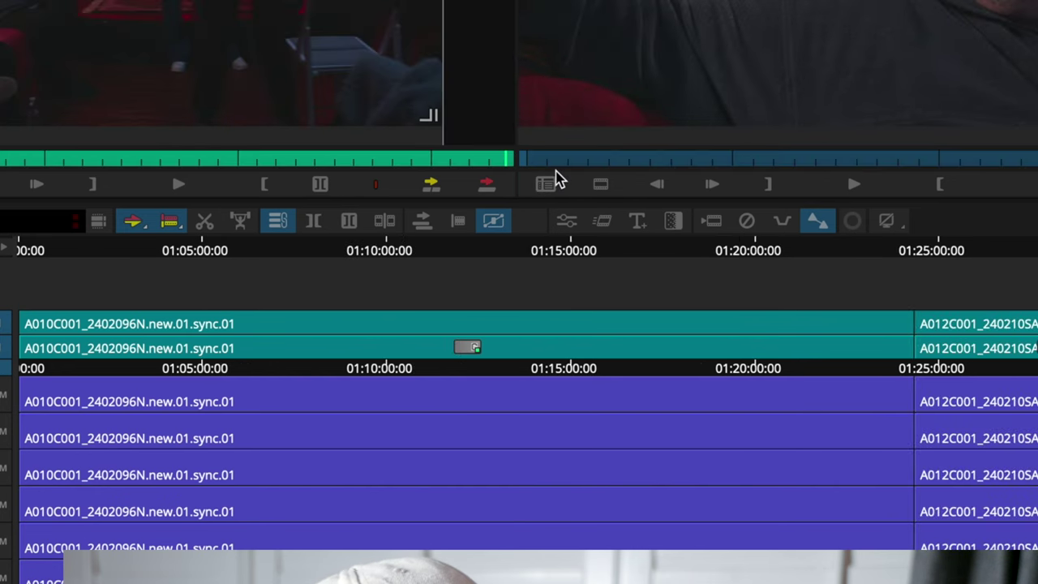
- Zoom the timeline out and scrub the source sync clip to its end
{"action": "key", "text": "super+bracketleft"}
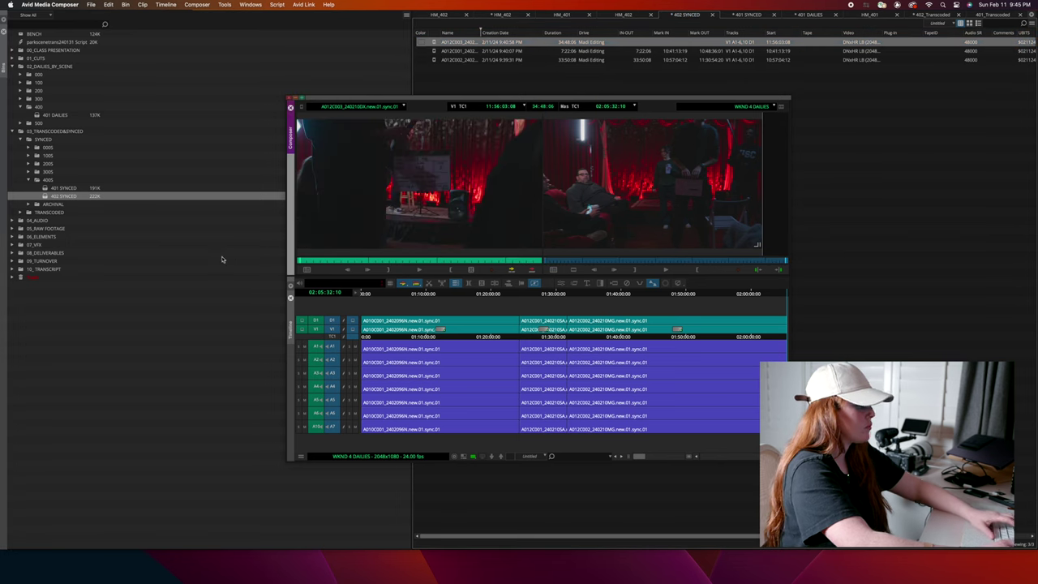
{"action": "left_click_drag", "start_coordinate": [326, 260], "coordinate": [568, 258]}
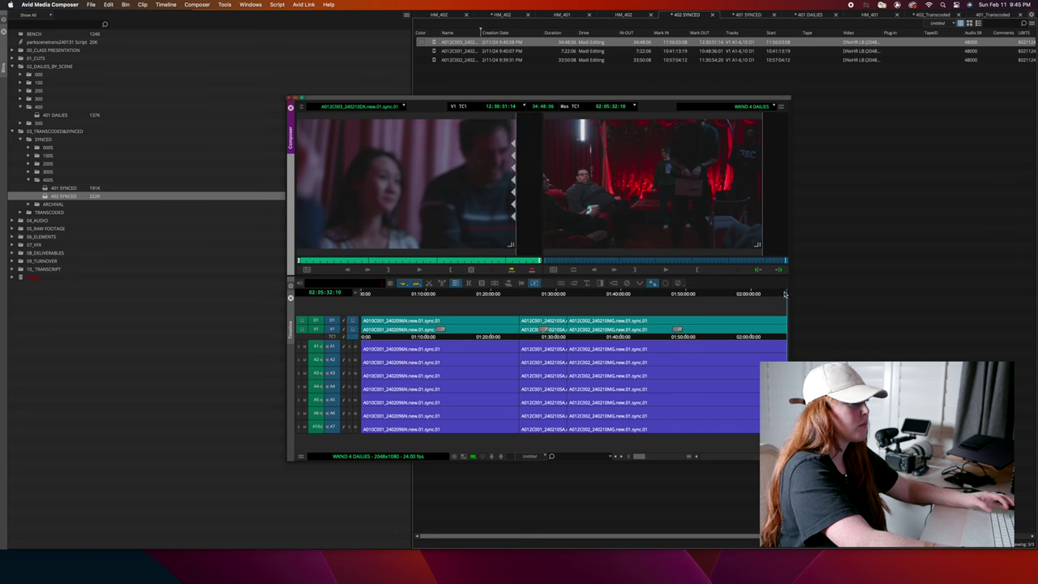
- Add the source clip to the sequence end and fit the whole sequence in the timeline
{"action": "key", "text": "v"}
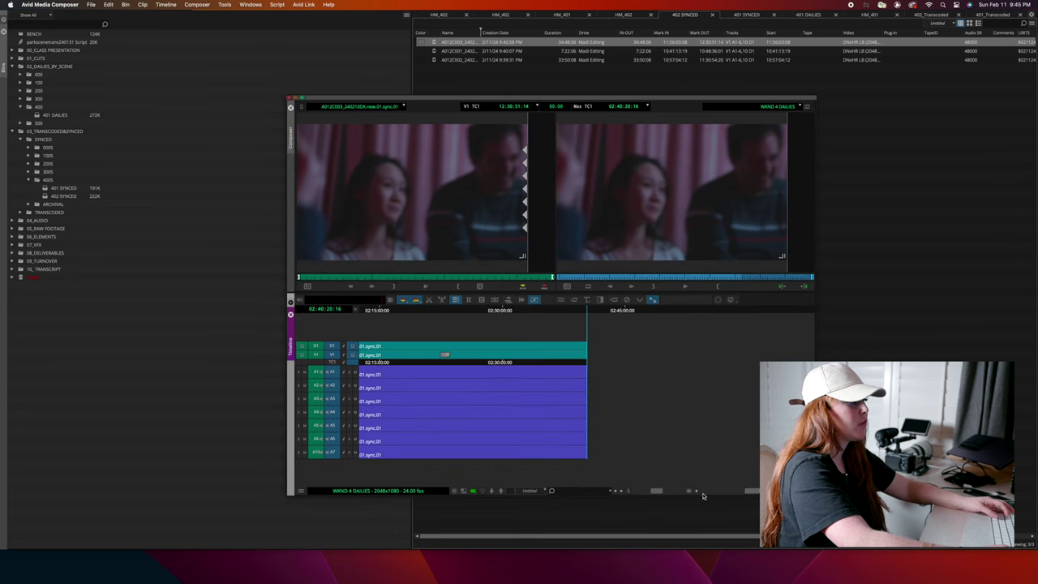
{"action": "left_click_drag", "start_coordinate": [754, 493], "coordinate": [688, 492]}
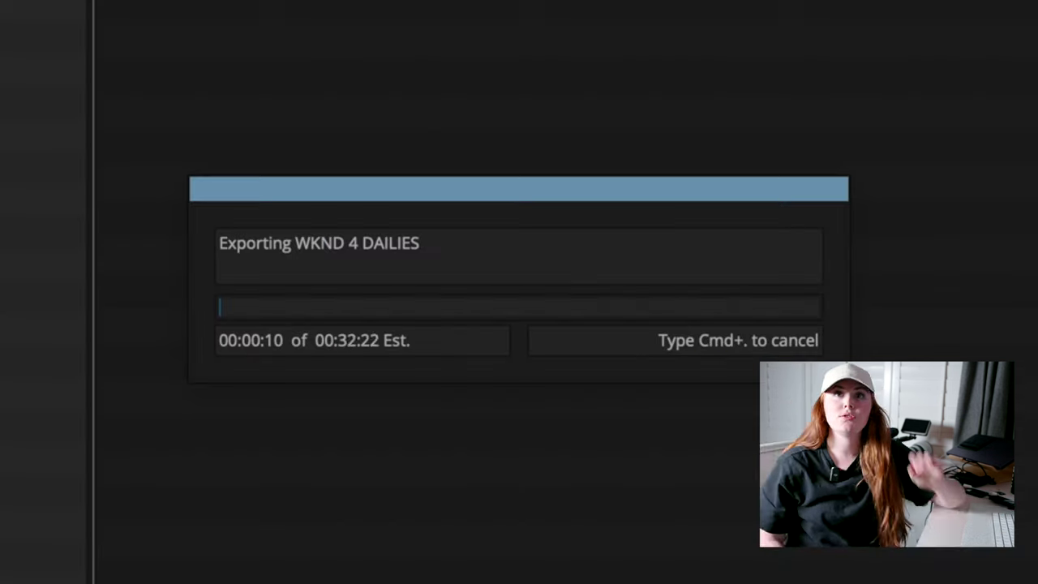